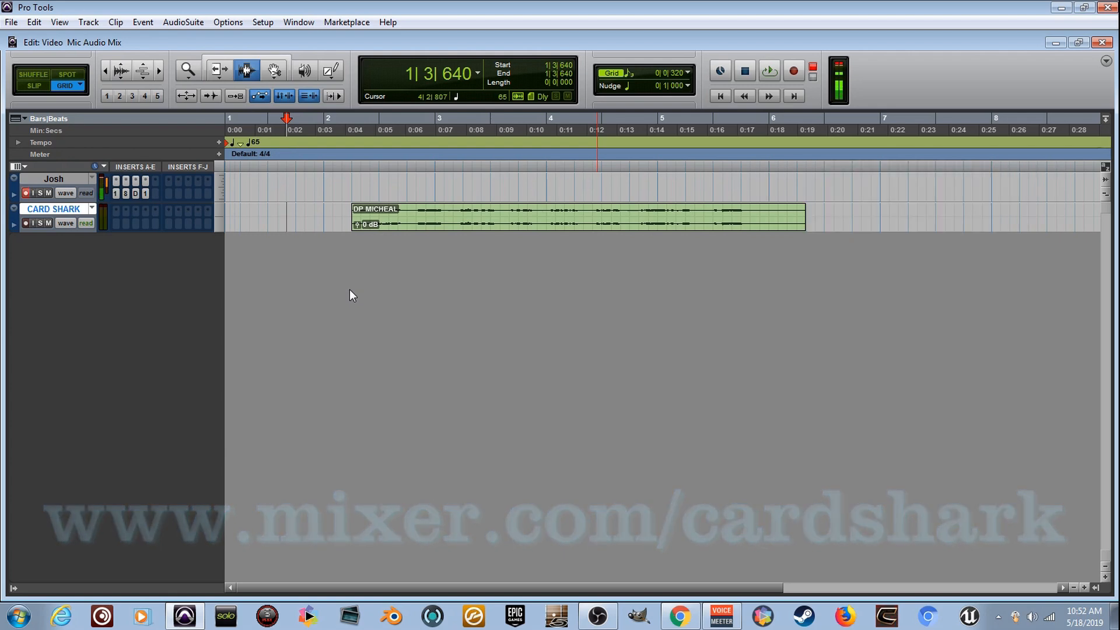
# Play the voice clip on the CARD SHARK track from its start to hear it unprocessed
pyautogui.click(348, 216)
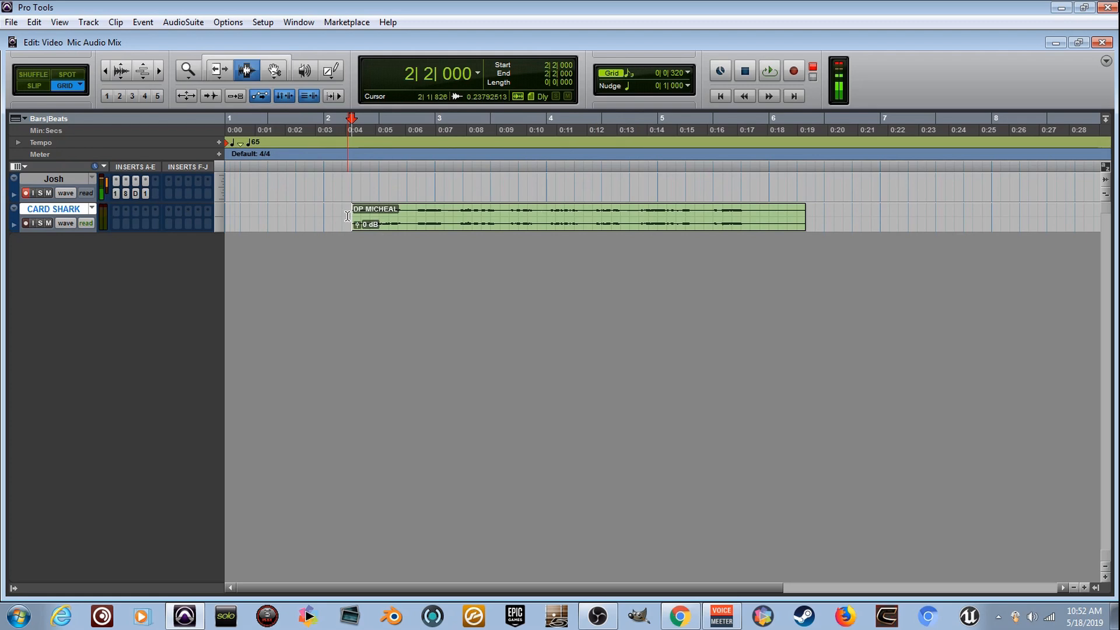
pyautogui.press('space')
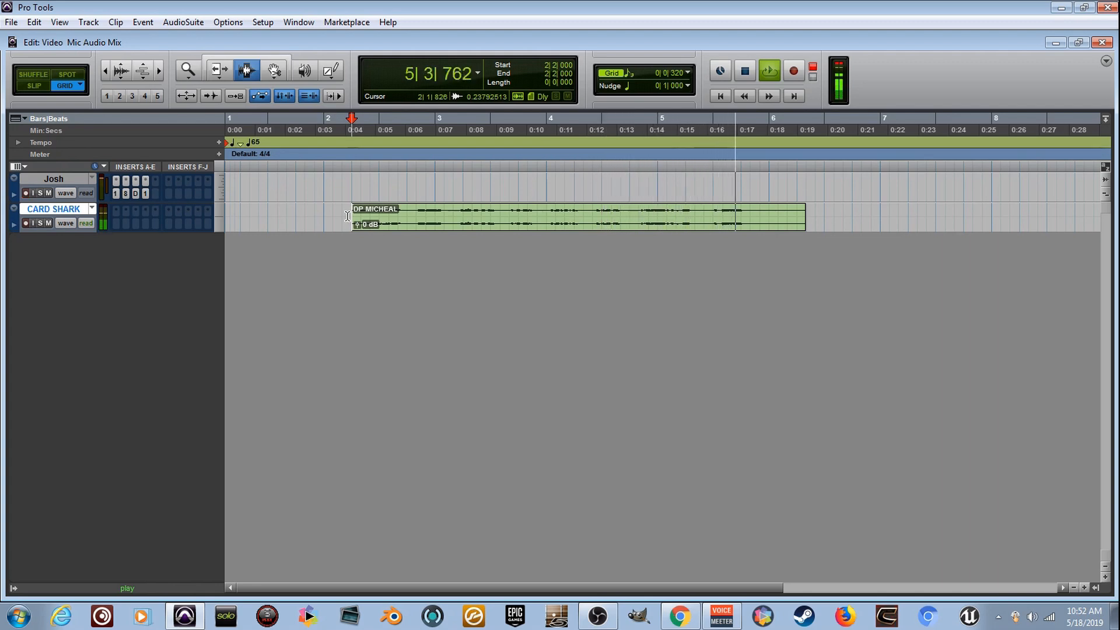
pyautogui.press('space')
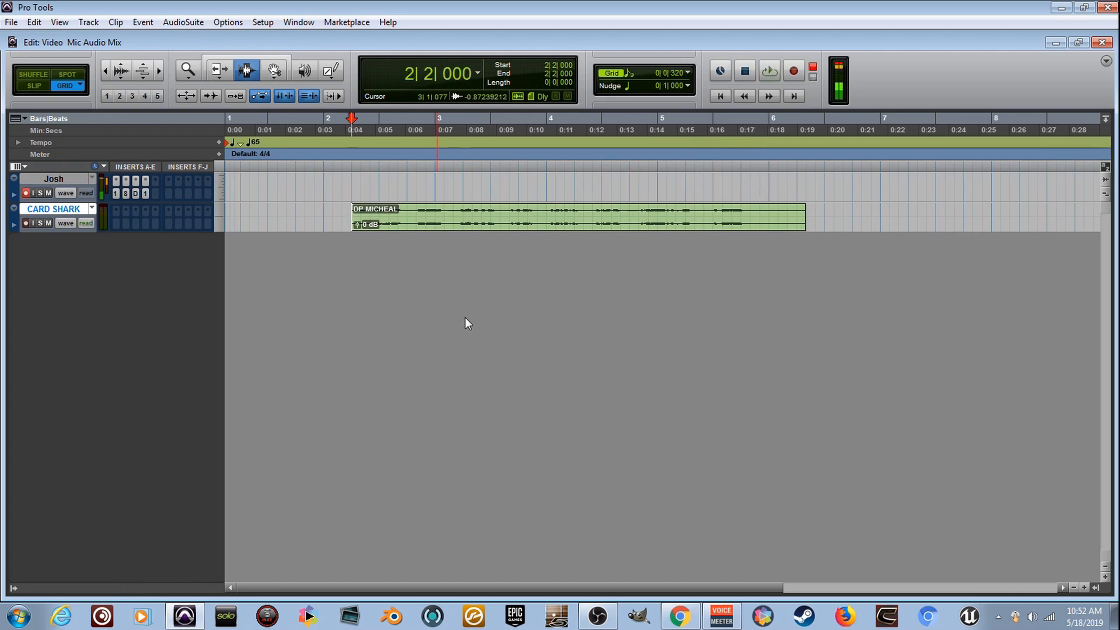
pyautogui.doubleClick(411, 228)
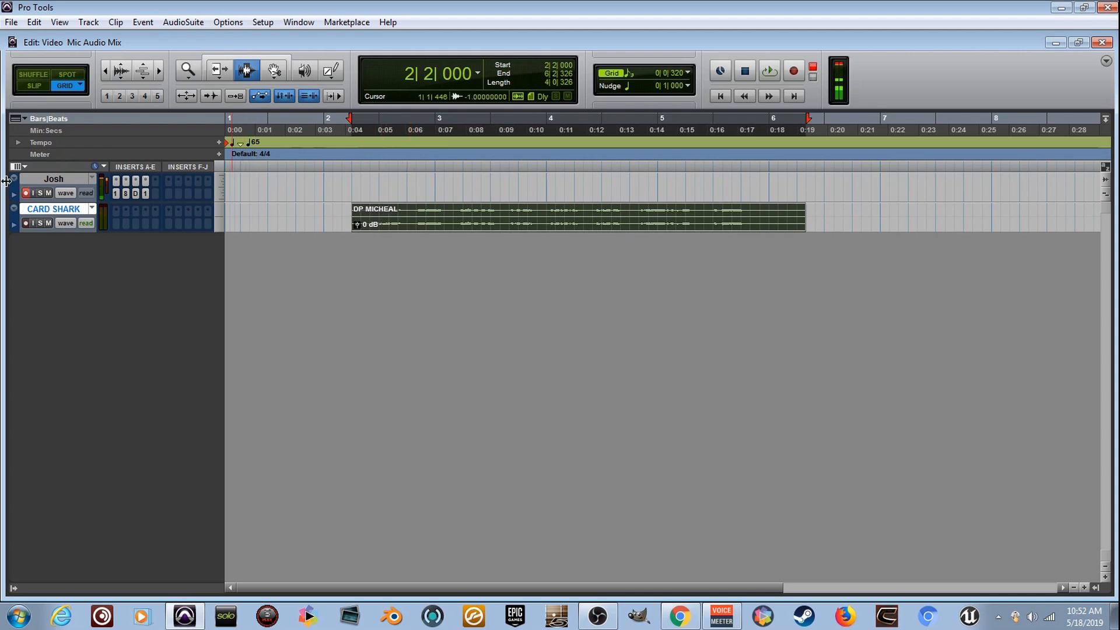
pyautogui.click(119, 222)
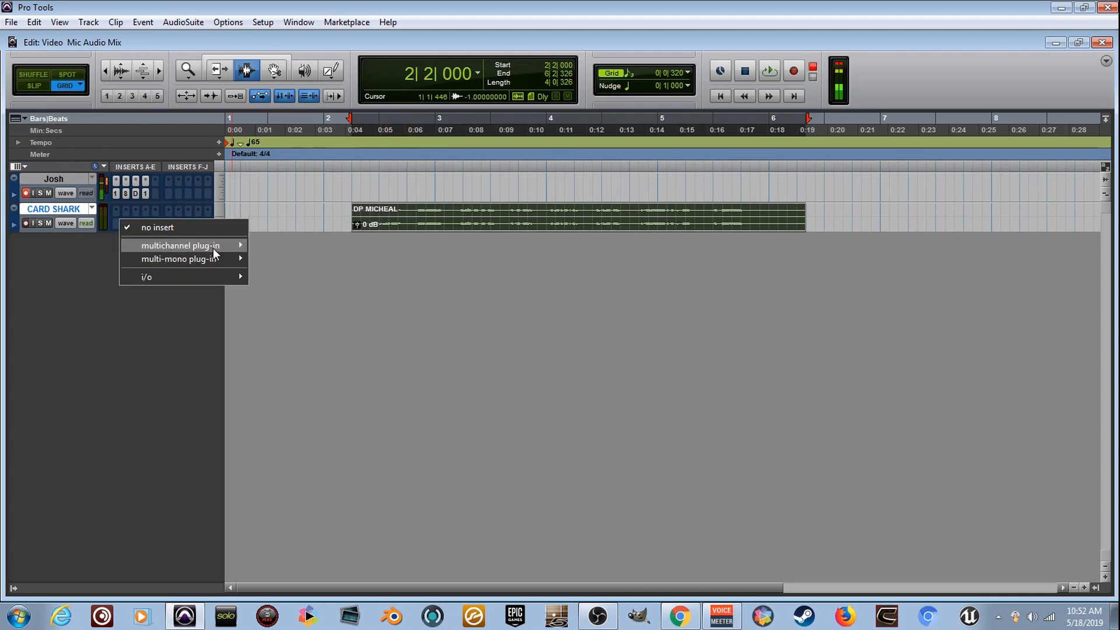
pyautogui.moveTo(223, 246)
pyautogui.click(551, 296)
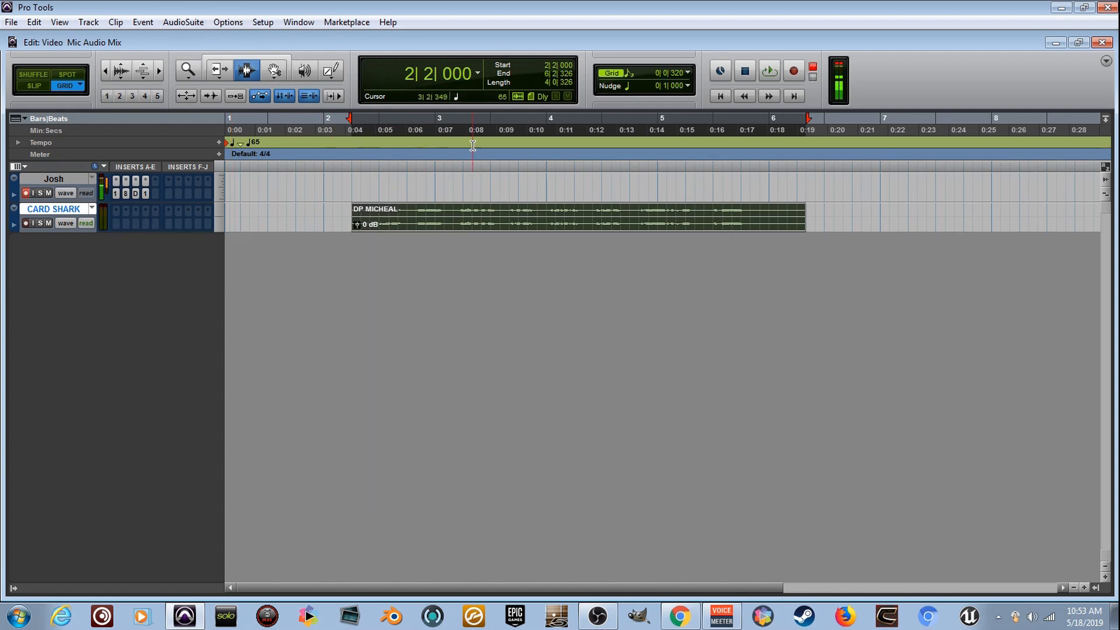
pyautogui.click(500, 189)
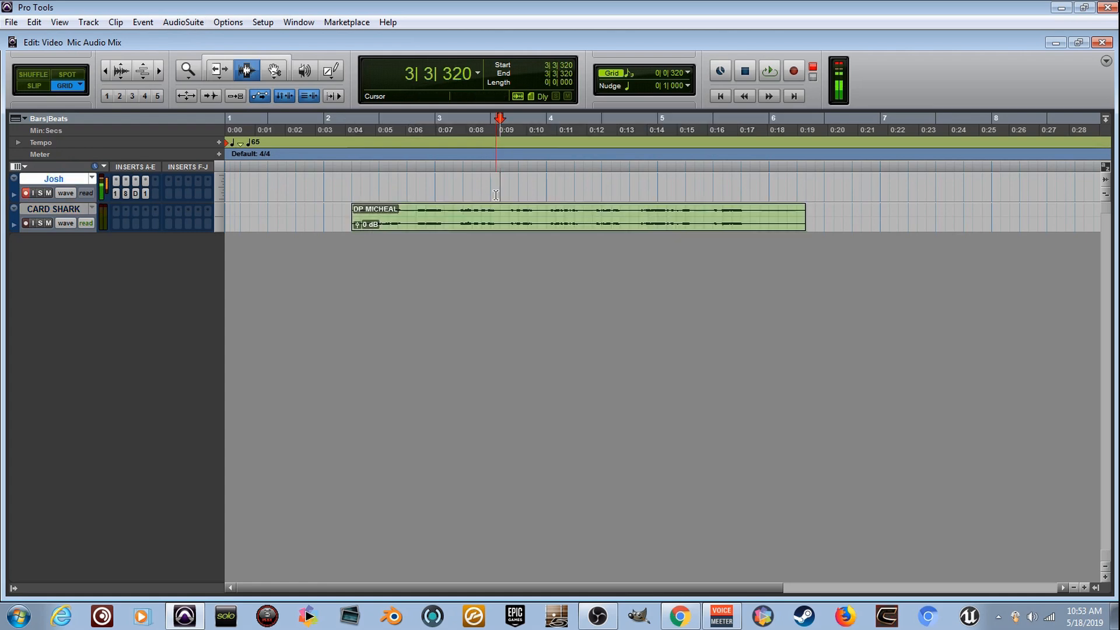
pyautogui.moveTo(453, 217); pyautogui.dragTo(758, 224)
# Select the whole clip on the CARD SHARK track and open the D-Verb AudioSuite reverb with the Room 1 algorithm
pyautogui.doubleClick(552, 226)
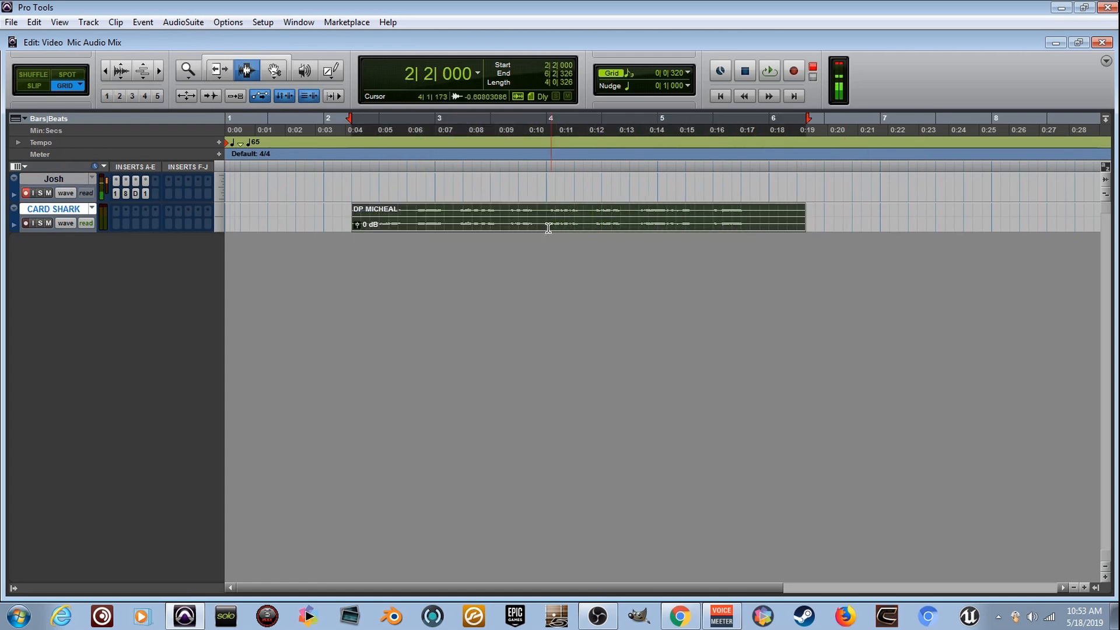
pyautogui.click(174, 25)
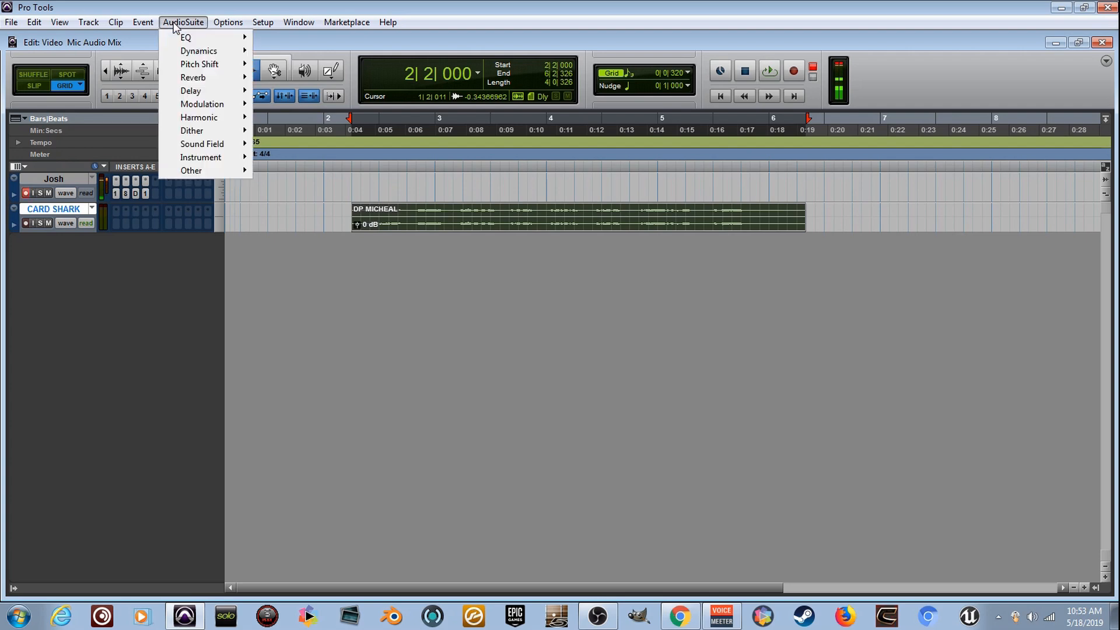
pyautogui.moveTo(218, 86)
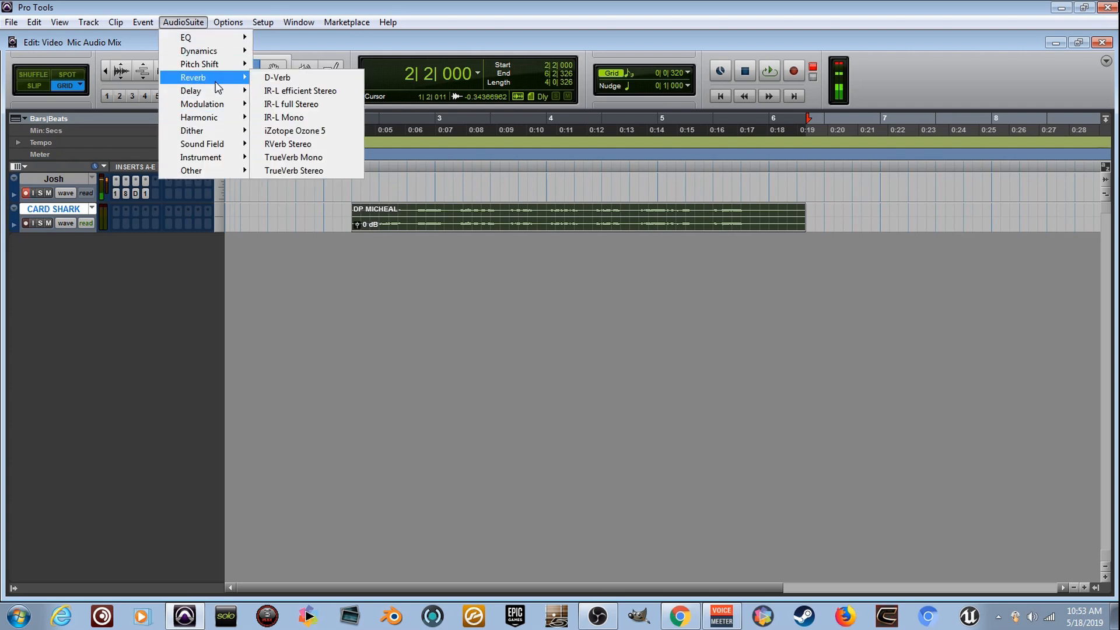
pyautogui.click(304, 77)
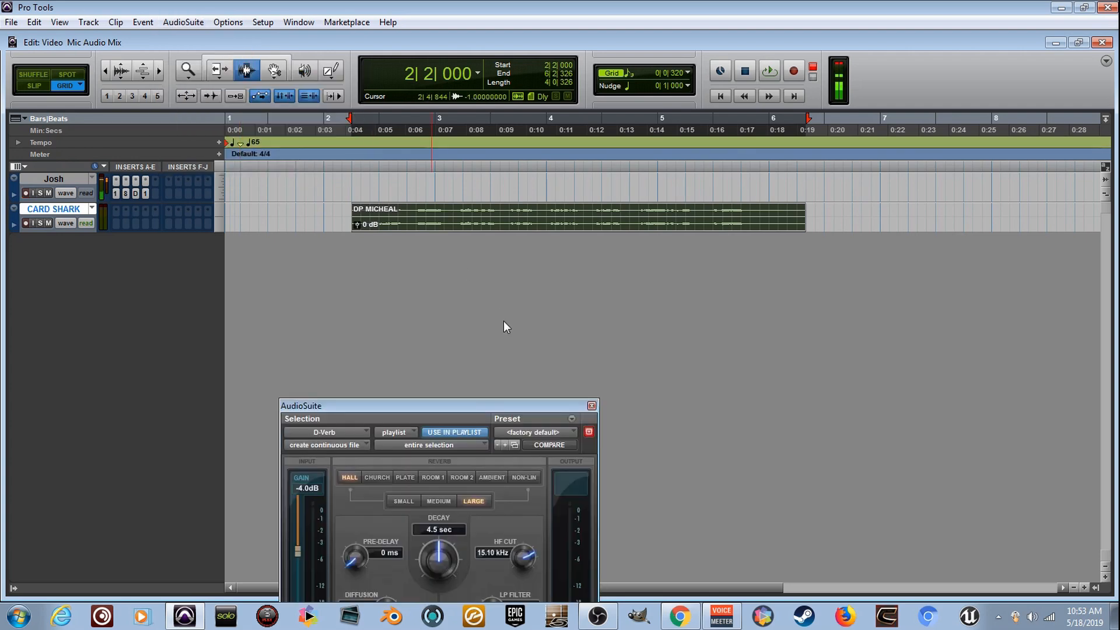
pyautogui.moveTo(481, 407); pyautogui.dragTo(576, 272)
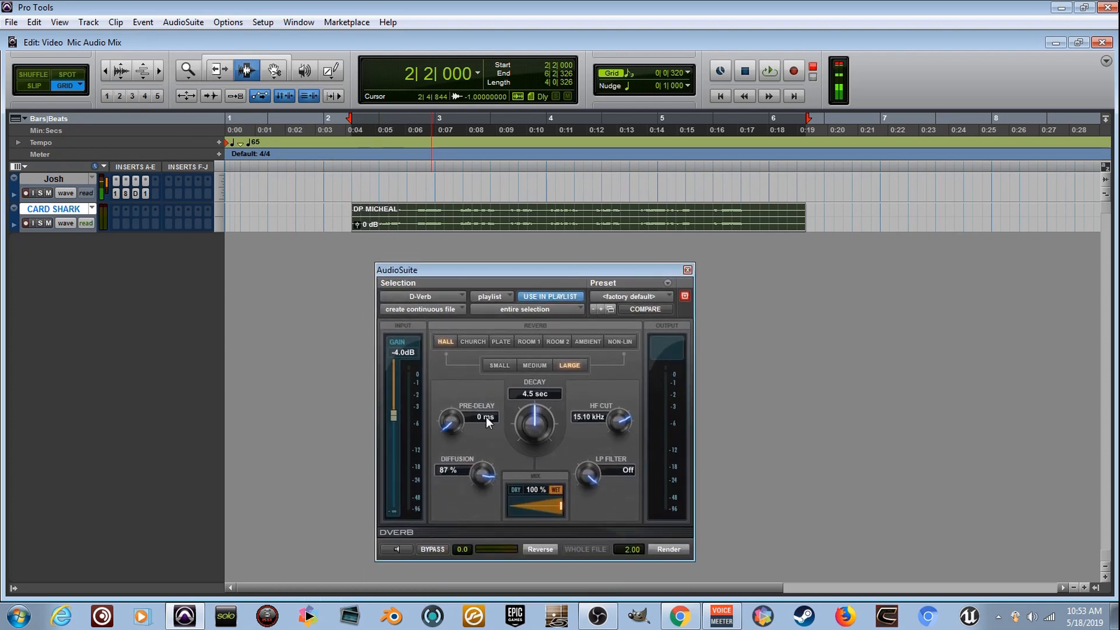
pyautogui.click(529, 343)
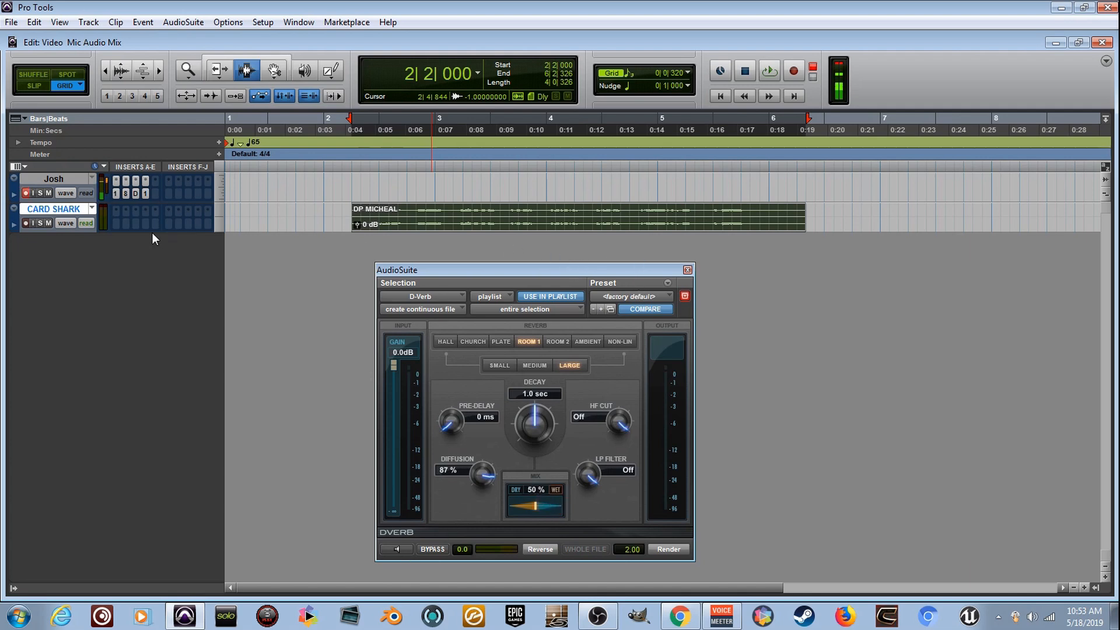
# Increase the CARD SHARK track's height and play its dry clip for comparison
pyautogui.moveTo(105, 232); pyautogui.dragTo(109, 320)
pyautogui.moveTo(568, 274); pyautogui.dragTo(220, 260)
pyautogui.press('space')
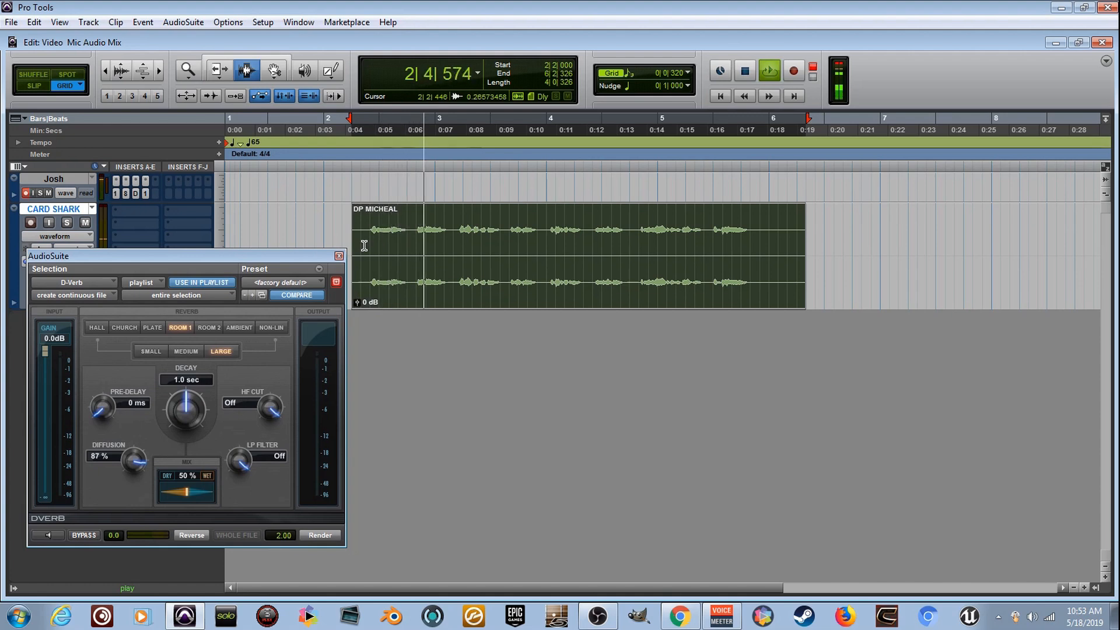
pyautogui.press('space')
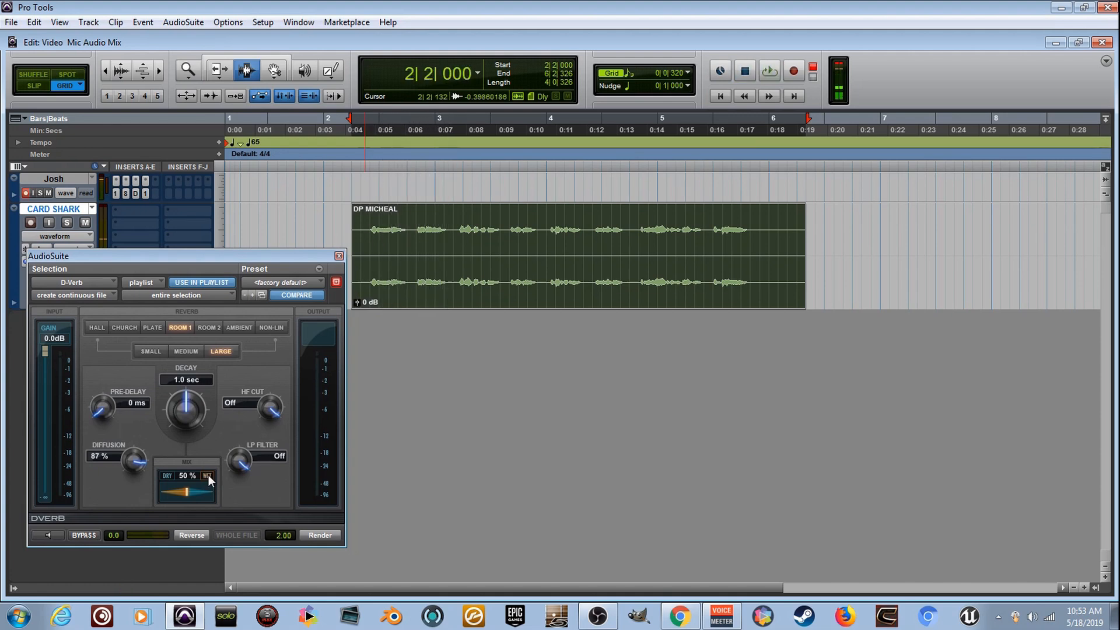
# Preview the D-Verb reverb on the selected clip and render it into the CARD SHARK track
pyautogui.click(49, 535)
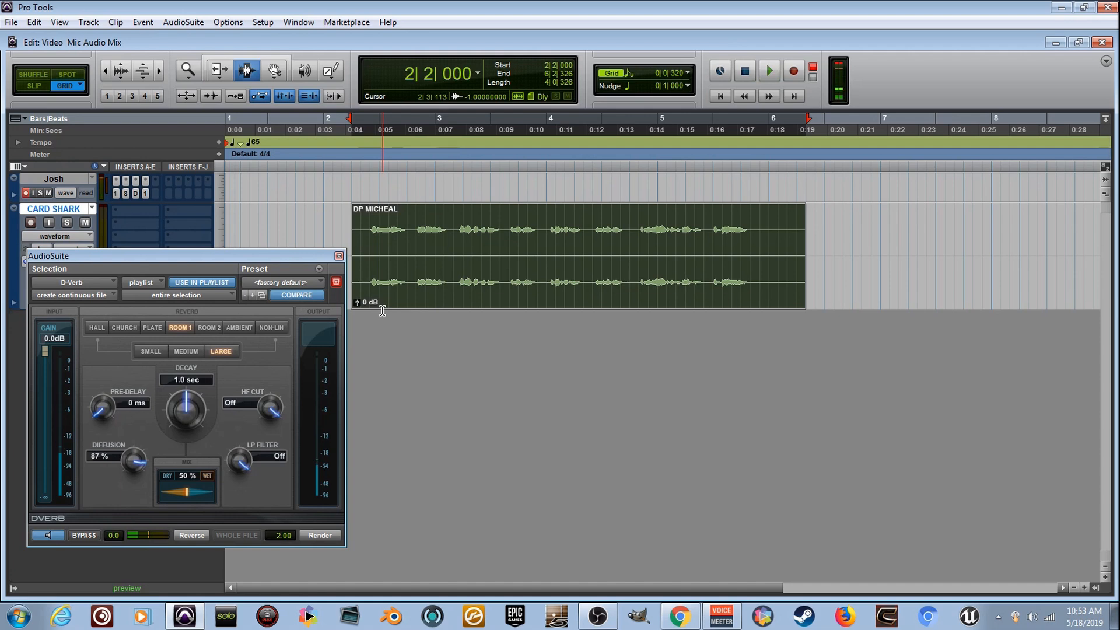
pyautogui.press('space')
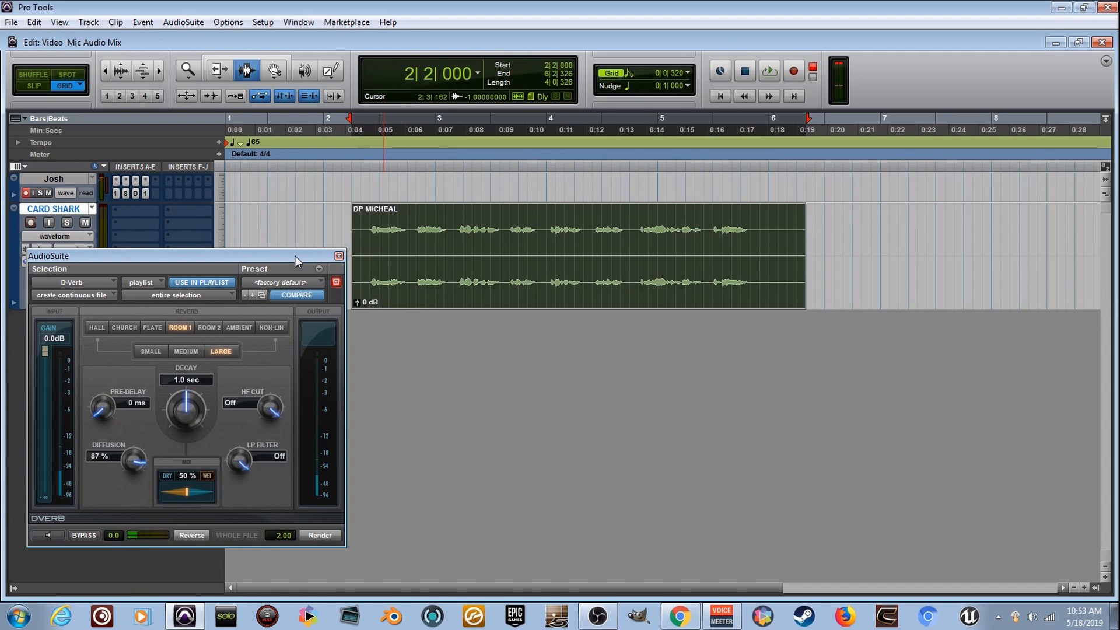
pyautogui.click(319, 535)
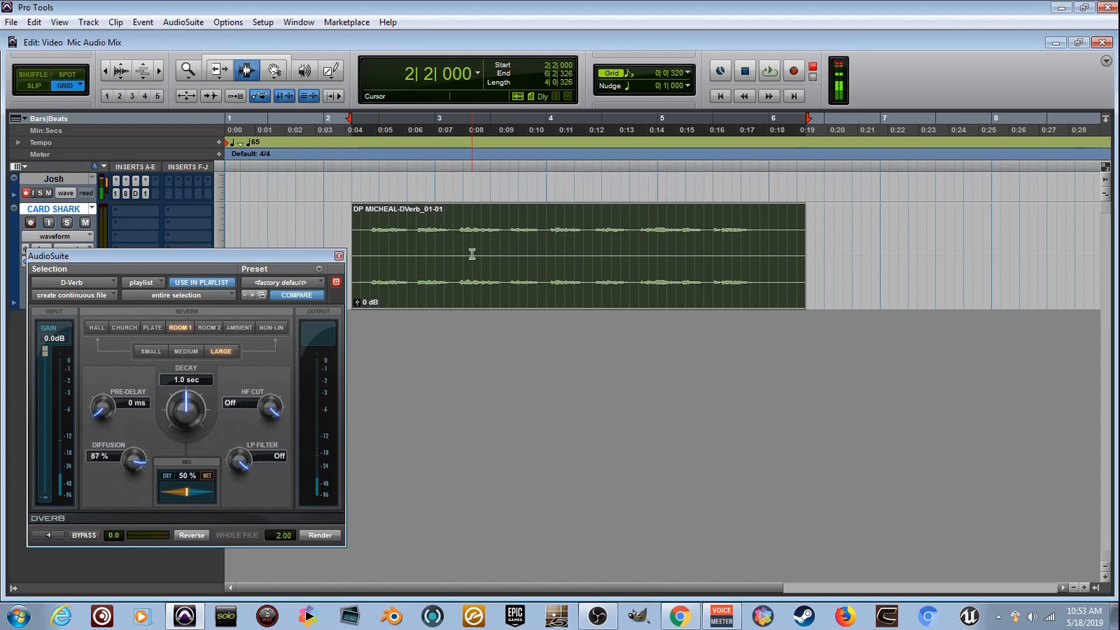
# Raise the CARD SHARK track's volume fader to +12.0 in the Mix window and return to the Edit window
pyautogui.click(442, 256)
pyautogui.click(298, 22)
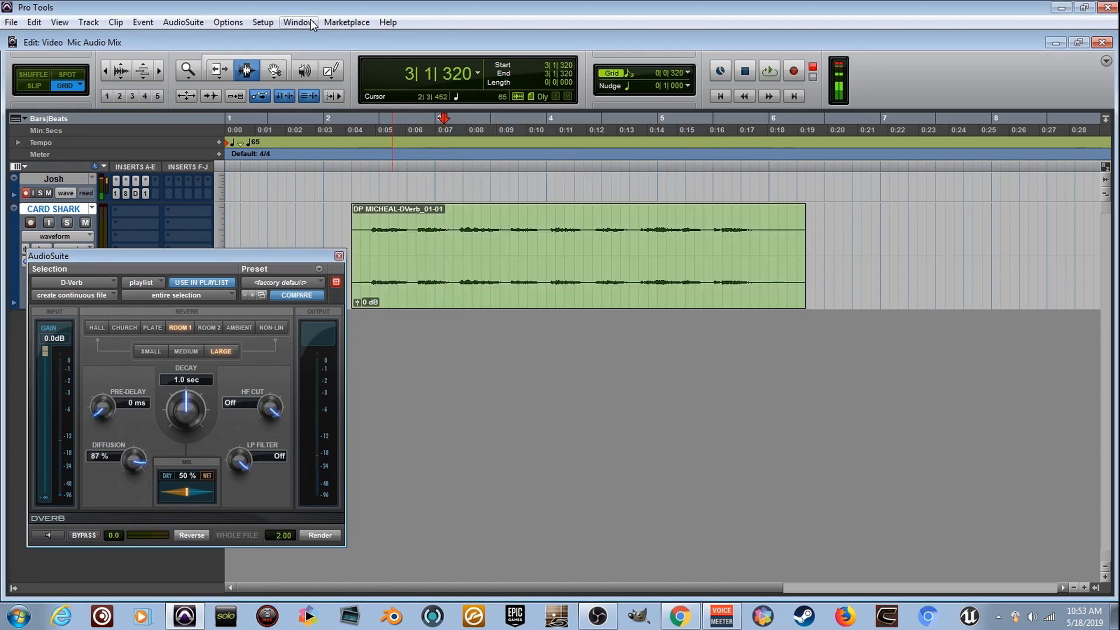
pyautogui.click(324, 97)
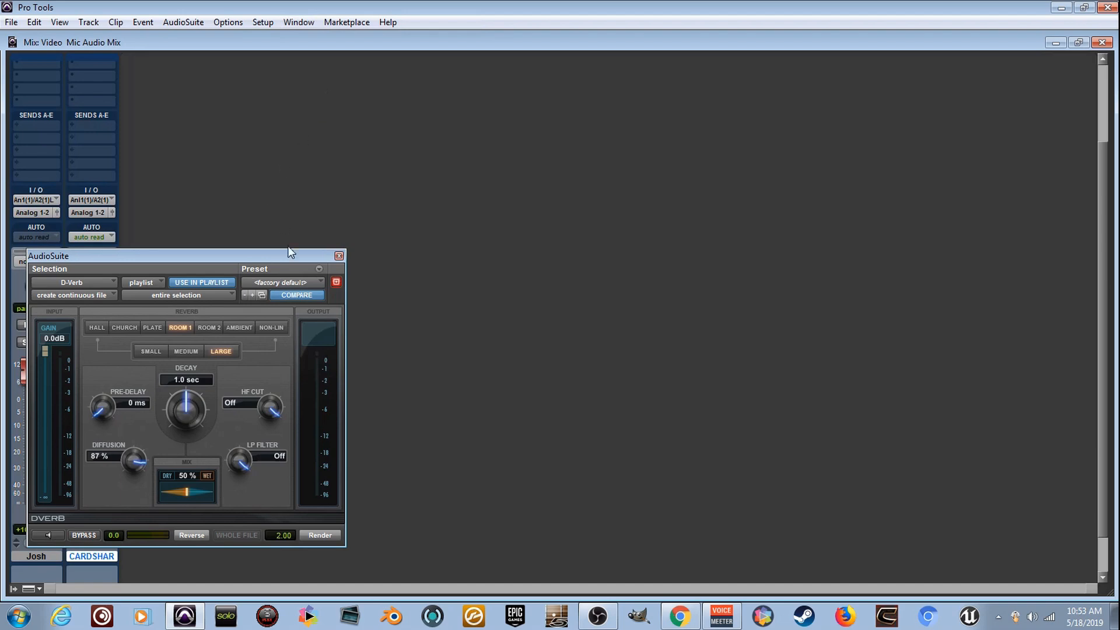
pyautogui.moveTo(294, 260); pyautogui.dragTo(600, 253)
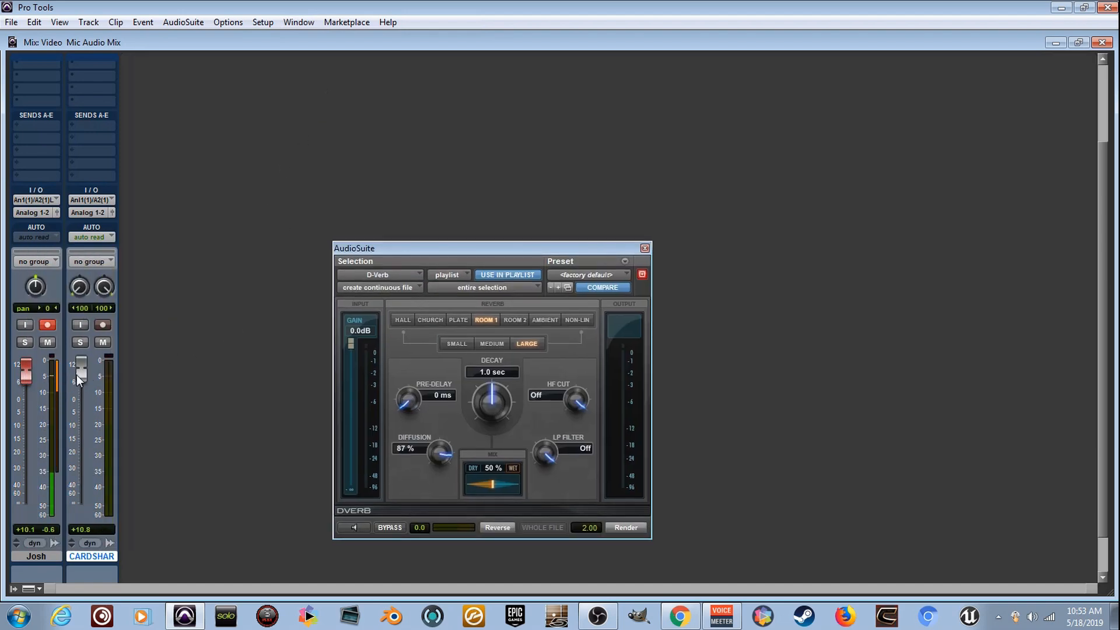
pyautogui.click(297, 23)
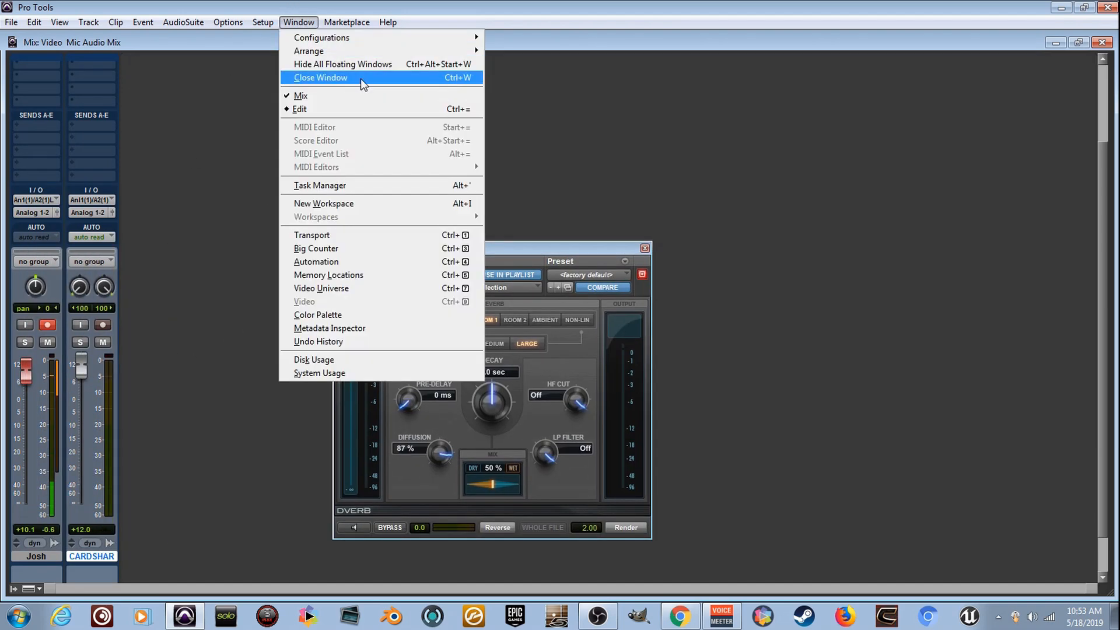
pyautogui.click(383, 111)
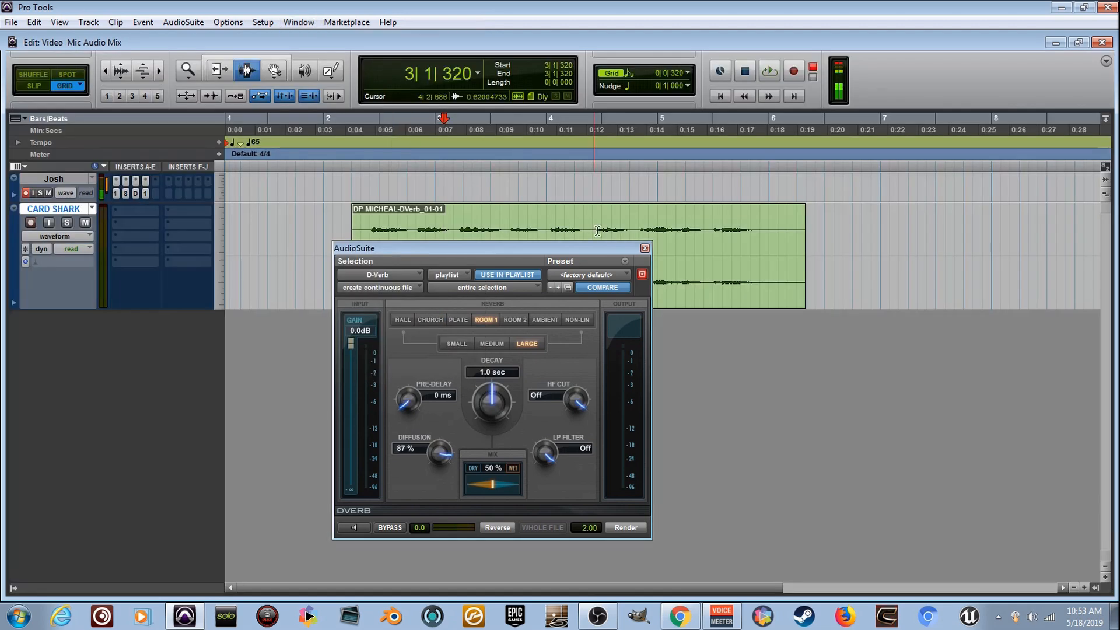
# Close the D-Verb effect and play the reverb-processed clip from its start
pyautogui.click(644, 249)
pyautogui.click(356, 256)
pyautogui.press('space')
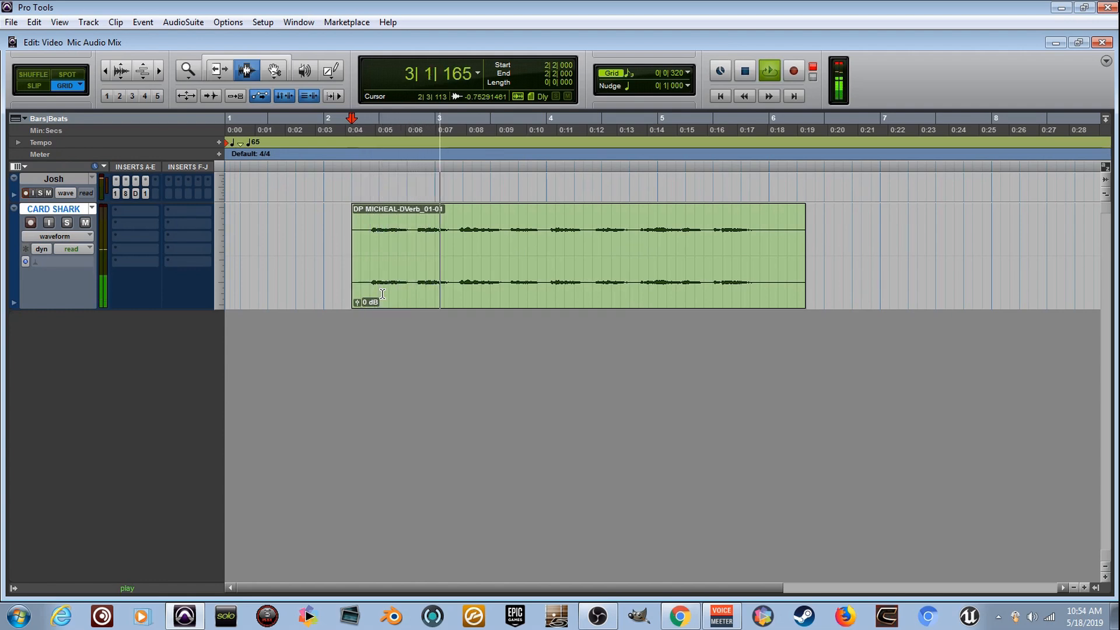
pyautogui.press('space')
# Select the whole reverb-processed clip and render it backwards with the AudioSuite Reverse effect
pyautogui.click(504, 276)
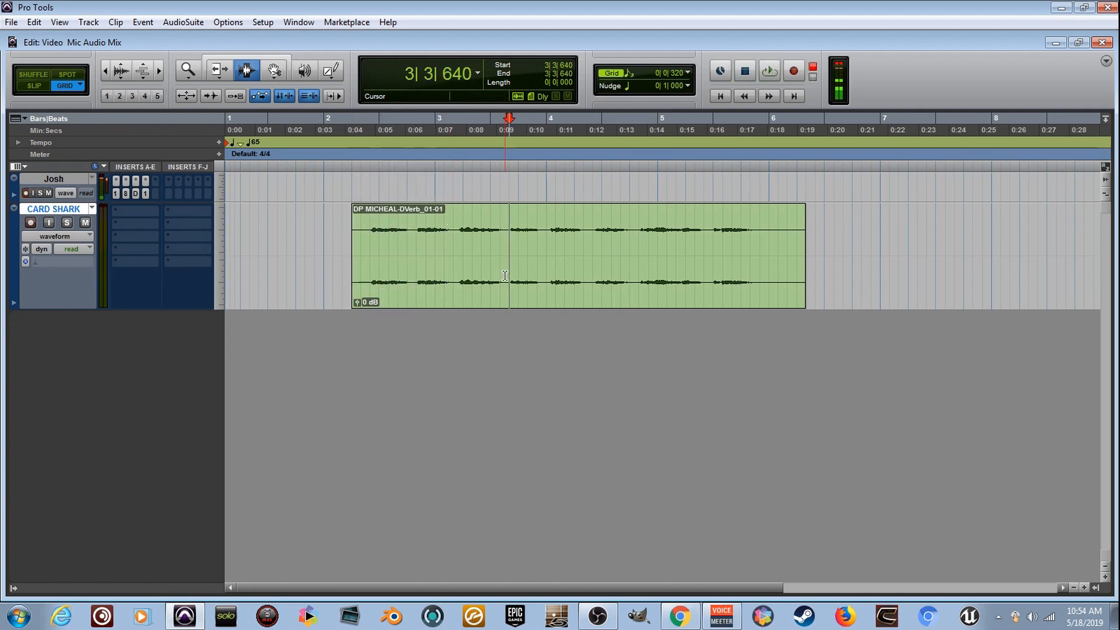
pyautogui.doubleClick(505, 276)
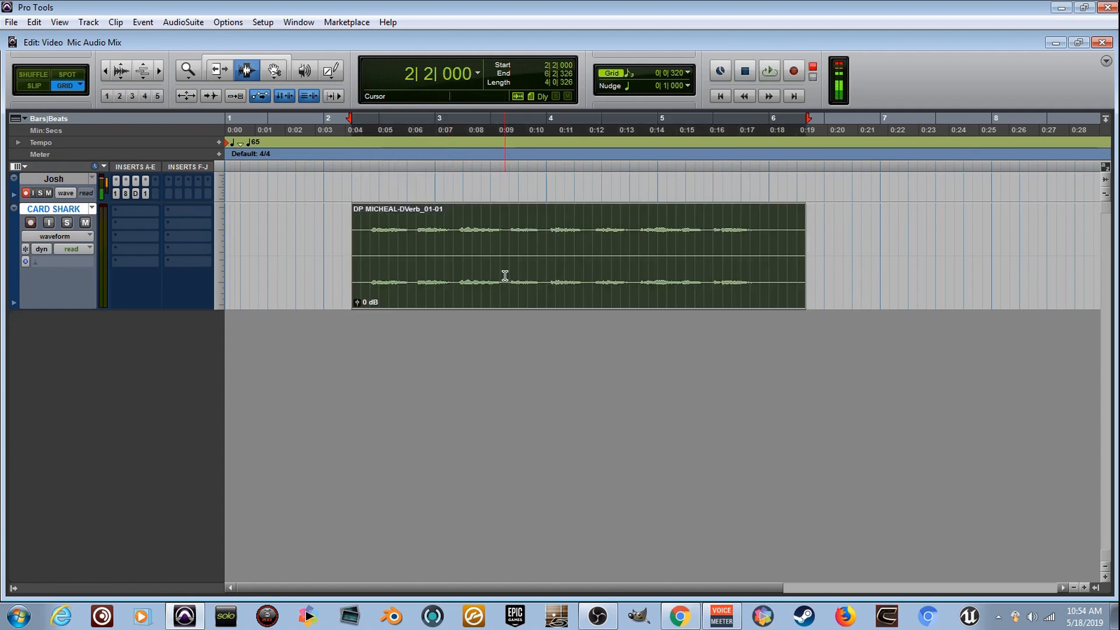
pyautogui.click(201, 22)
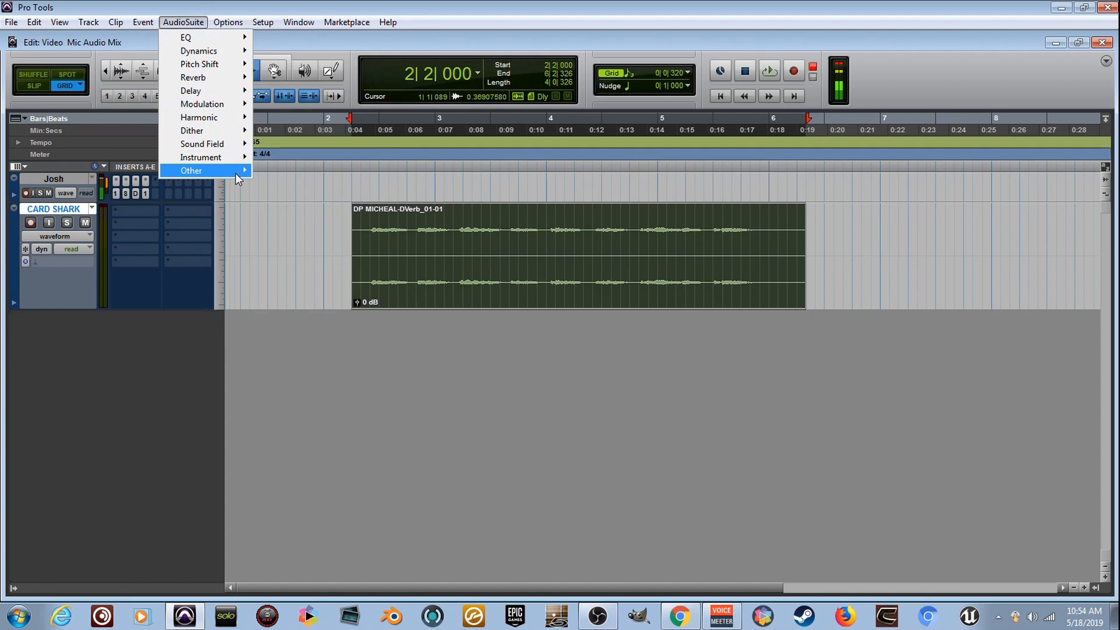
pyautogui.moveTo(236, 170)
pyautogui.click(363, 290)
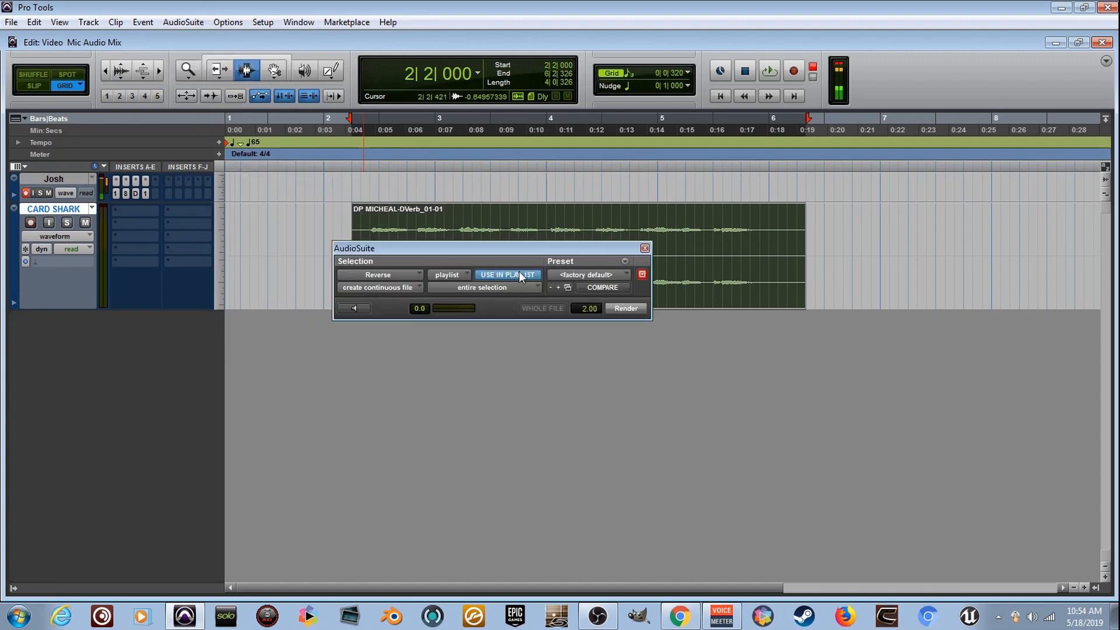
pyautogui.moveTo(520, 271); pyautogui.dragTo(390, 375)
pyautogui.click(496, 413)
# Play the reversed clip, and undo both the Reverse and D-Verb renders
pyautogui.click(359, 262)
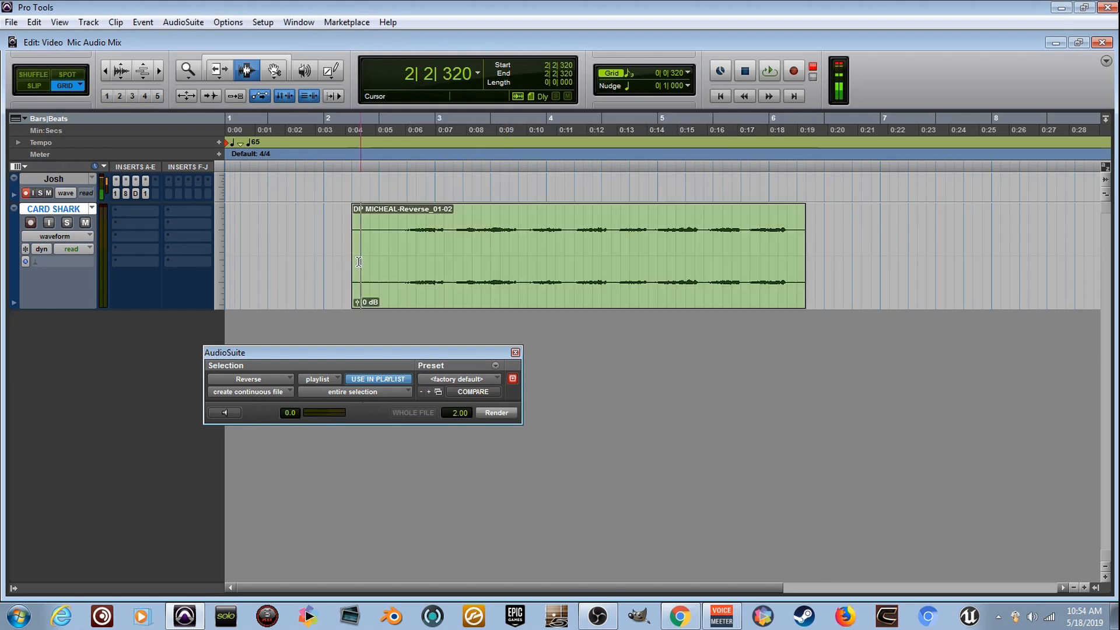
pyautogui.press('space')
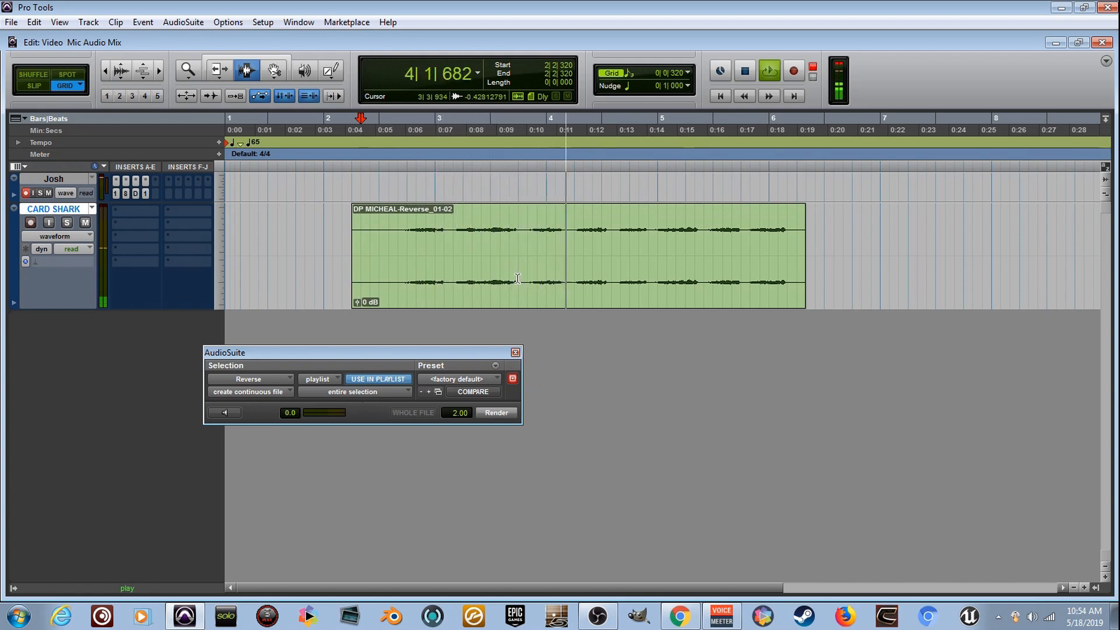
pyautogui.press('space')
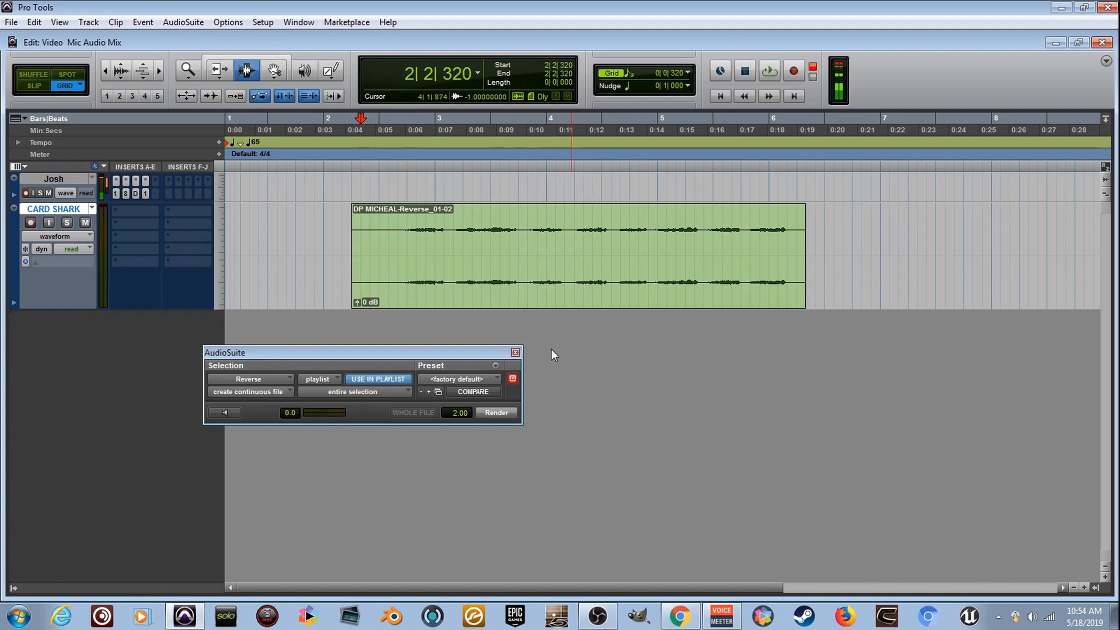
pyautogui.click(515, 353)
pyautogui.hotkey('ctrl', 'z')
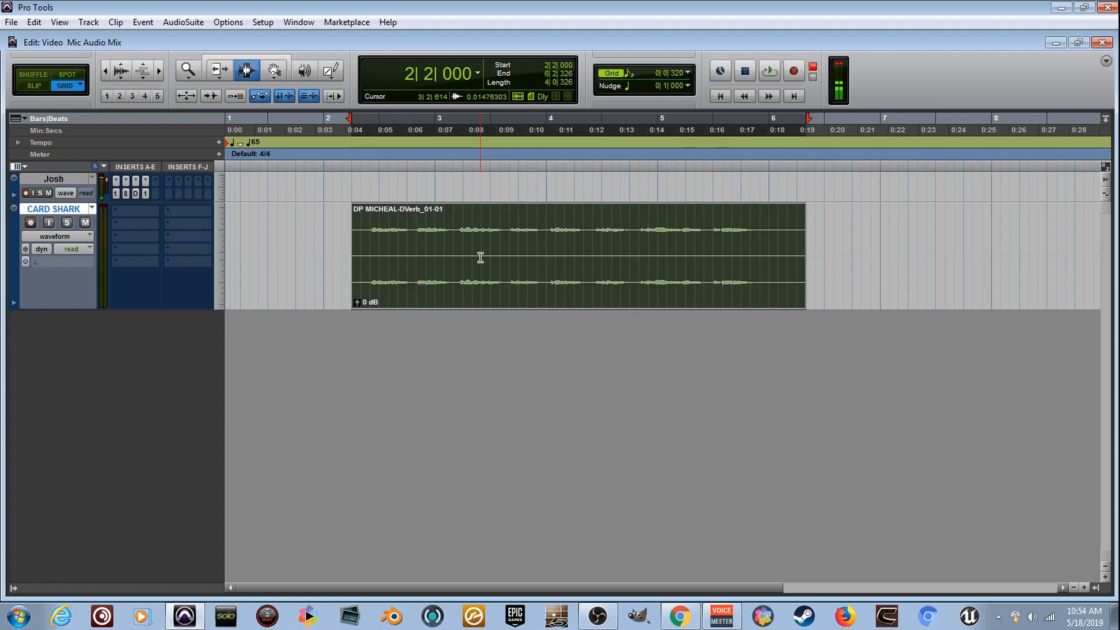
# Play the restored original clip on the CARD SHARK track from 2|2|640
pyautogui.click(370, 256)
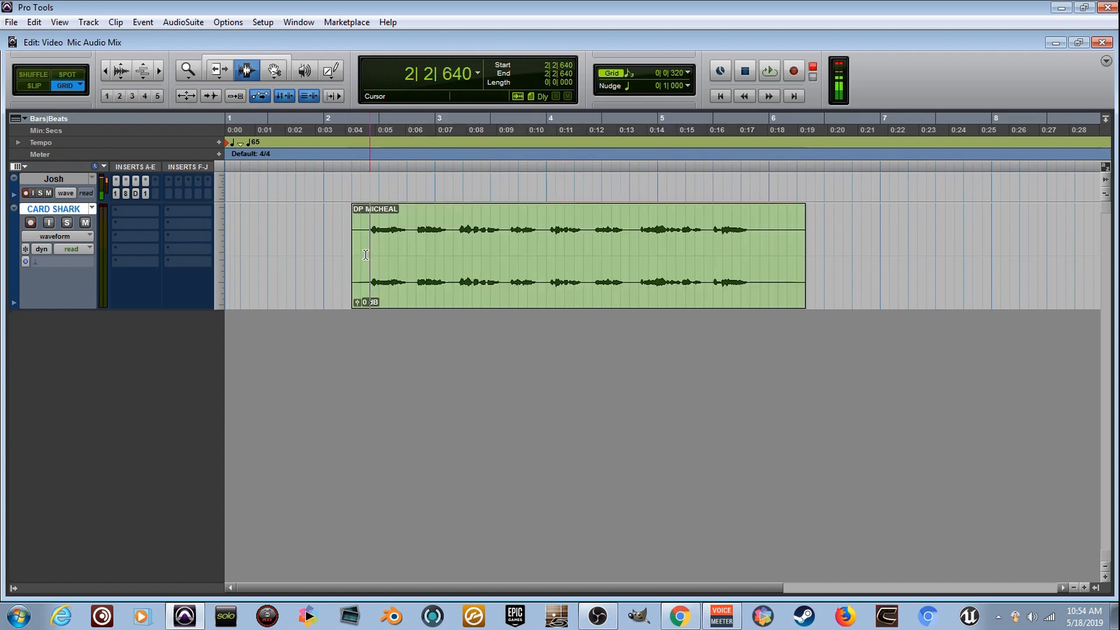
pyautogui.press('space')
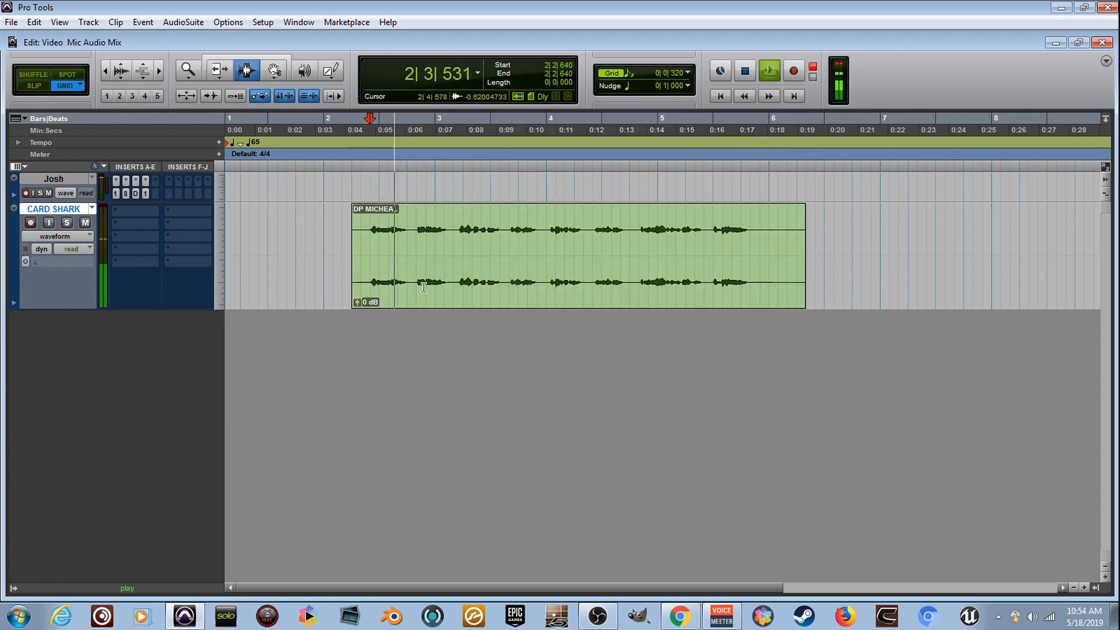
pyautogui.press('space')
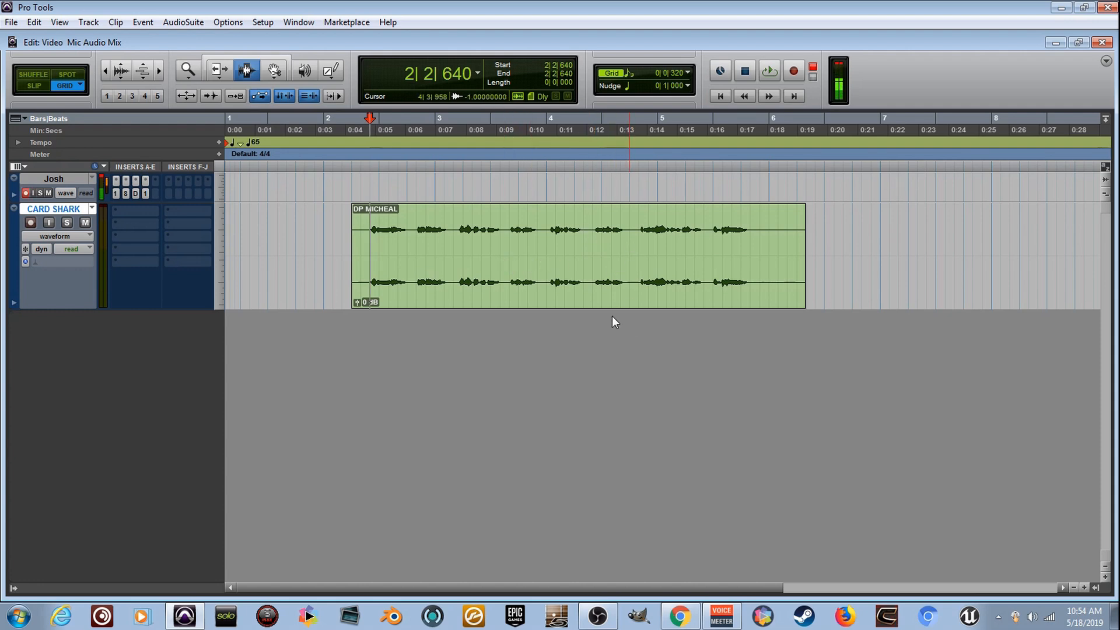
# Select the entire original clip on the CARD SHARK track and render it backwards with the AudioSuite Reverse effect
pyautogui.hotkey('ctrl', 'a')
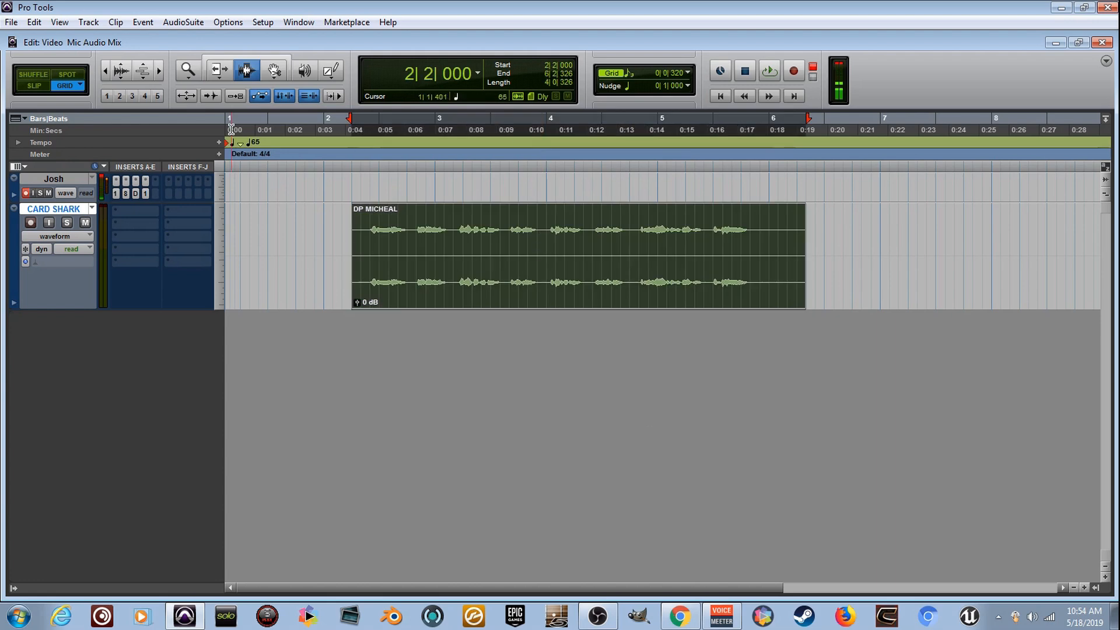
pyautogui.click(200, 24)
pyautogui.moveTo(213, 170)
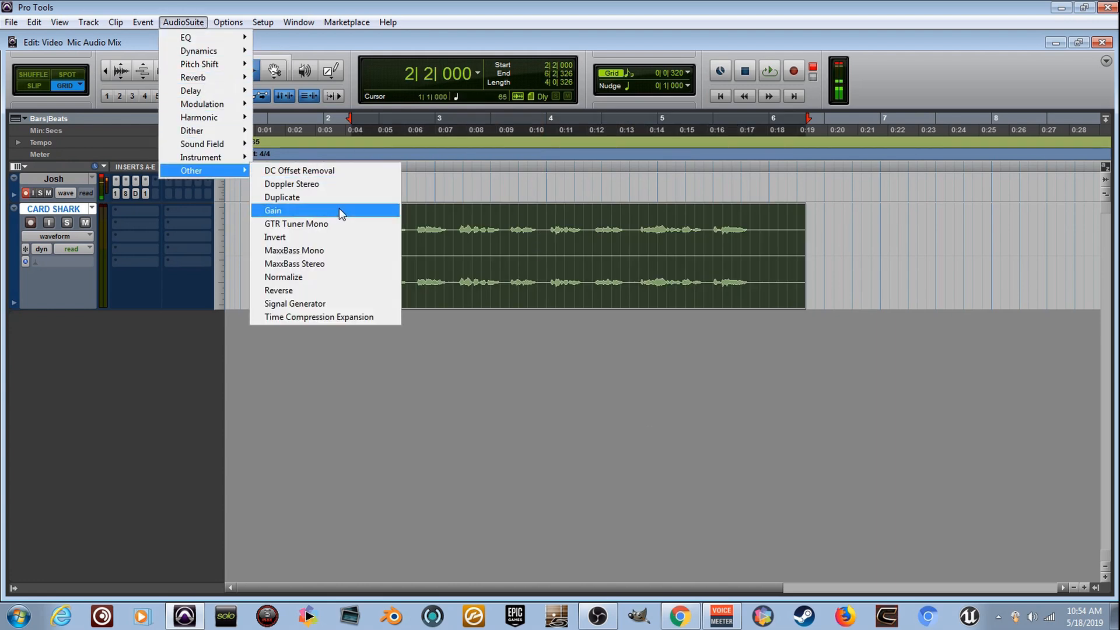
pyautogui.click(356, 290)
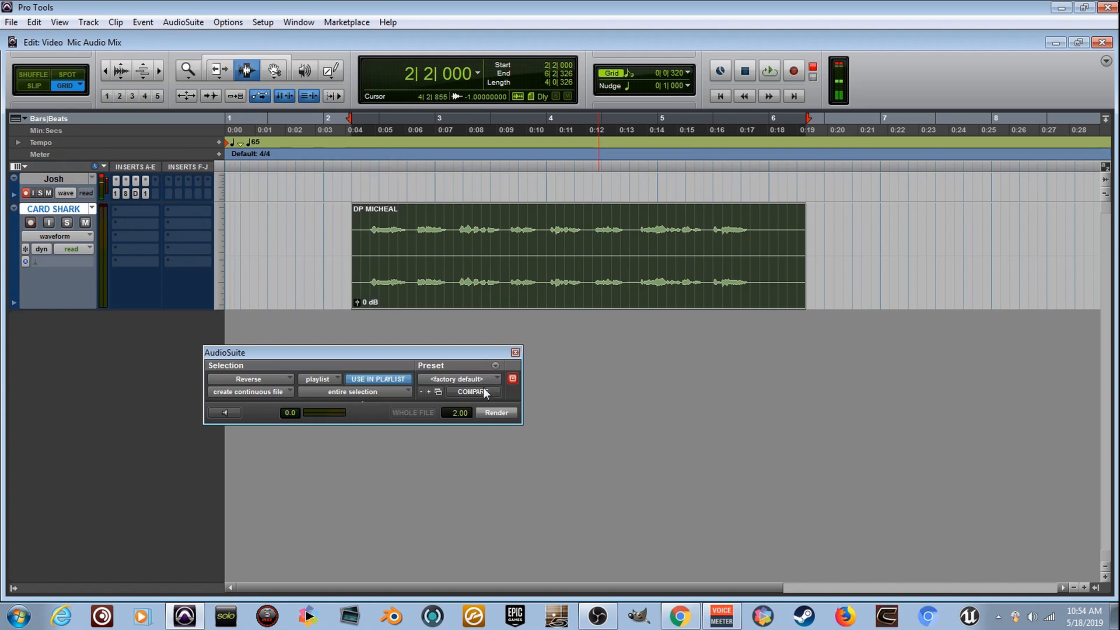
pyautogui.click(496, 413)
# Play the reversed clip from 2|4|000, stop playback and close the Reverse effect
pyautogui.click(398, 266)
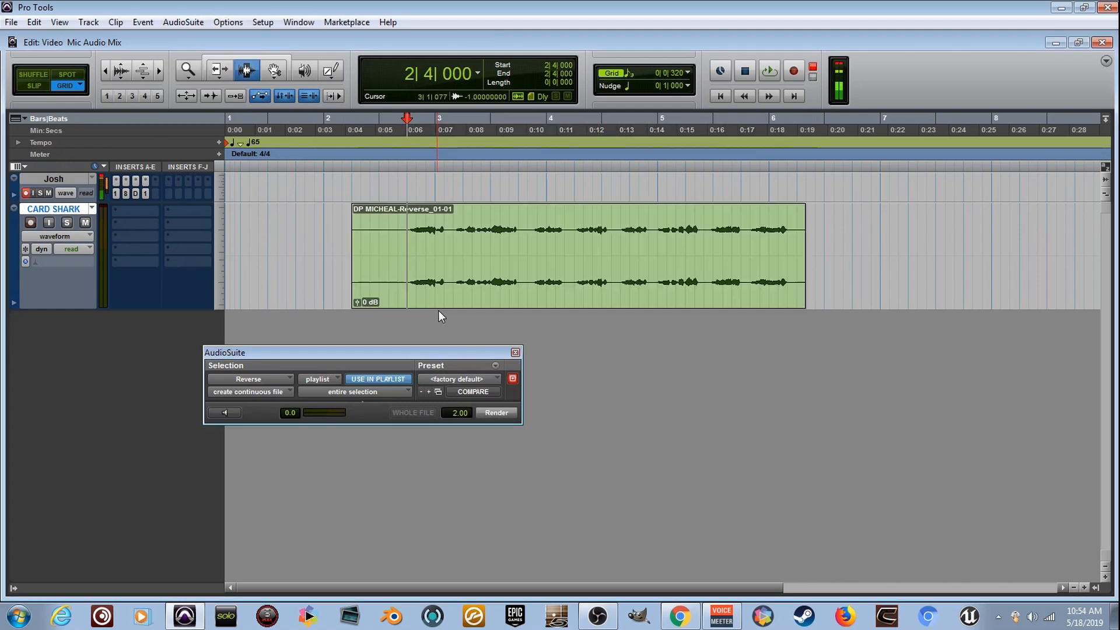
pyautogui.press('space')
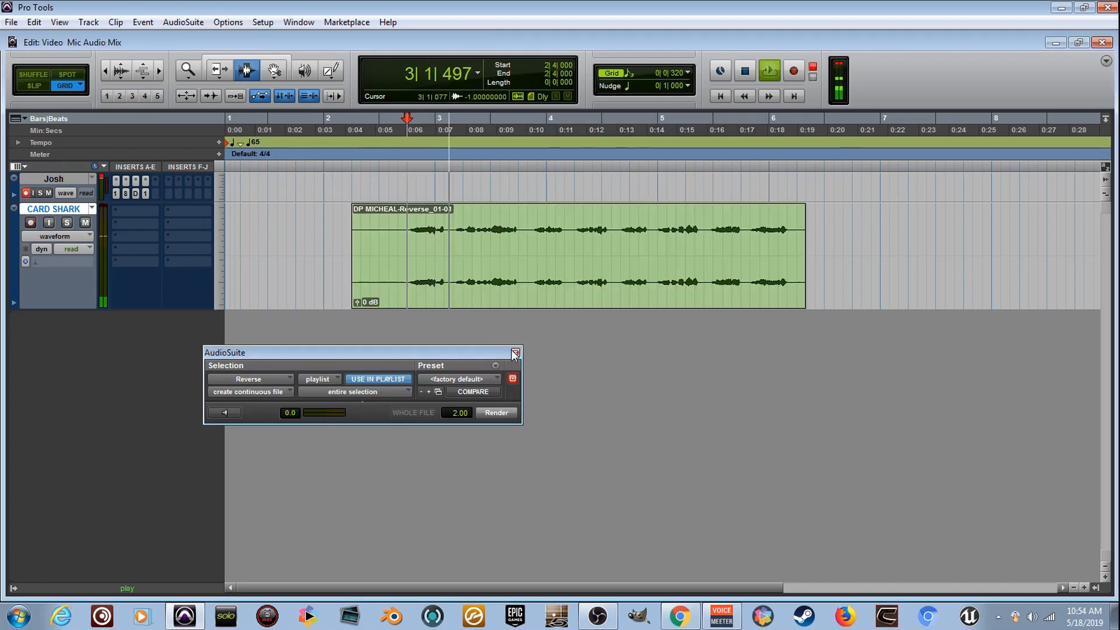
pyautogui.press('space')
pyautogui.click(515, 353)
# Select the whole reversed clip and render AudioSuite D-Verb on it with the Room 1 algorithm and a 50 % mix
pyautogui.hotkey('ctrl', 'a')
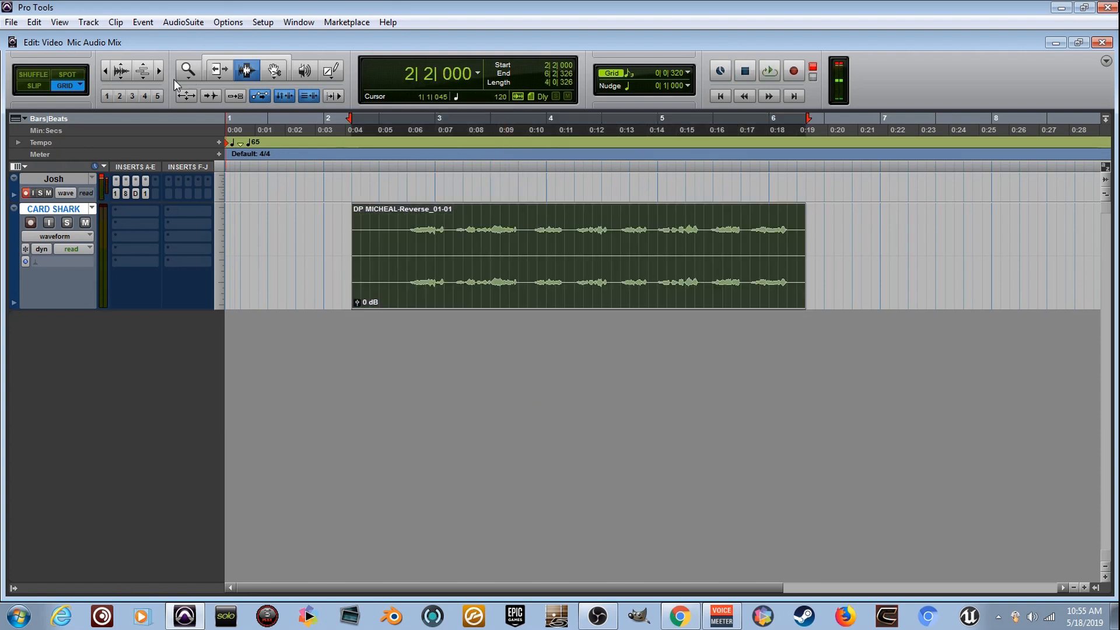
pyautogui.click(190, 25)
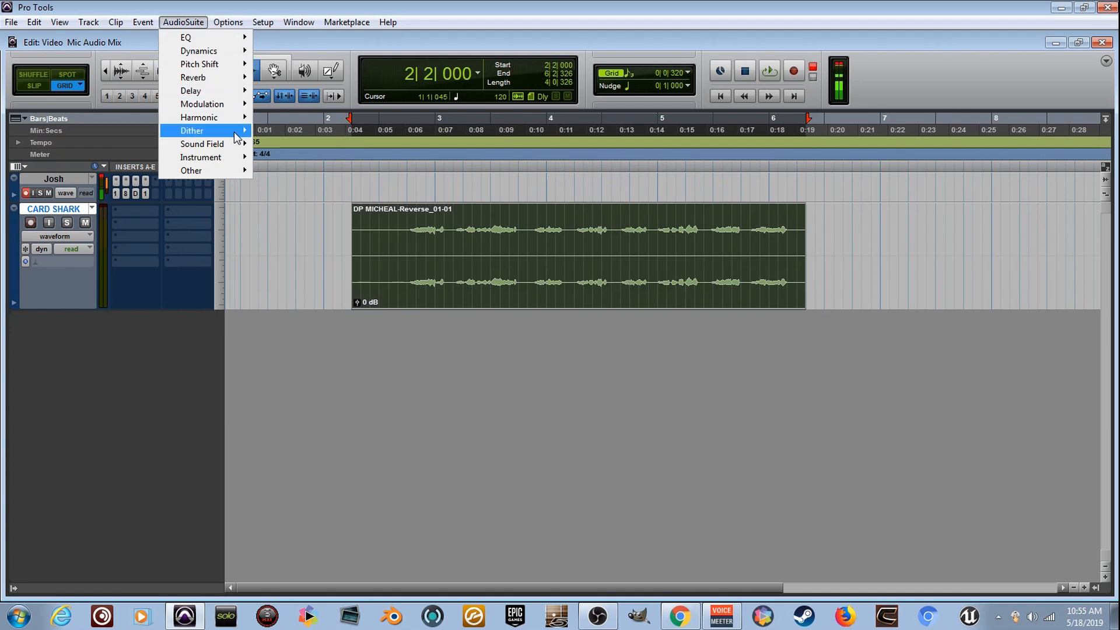
pyautogui.moveTo(220, 92)
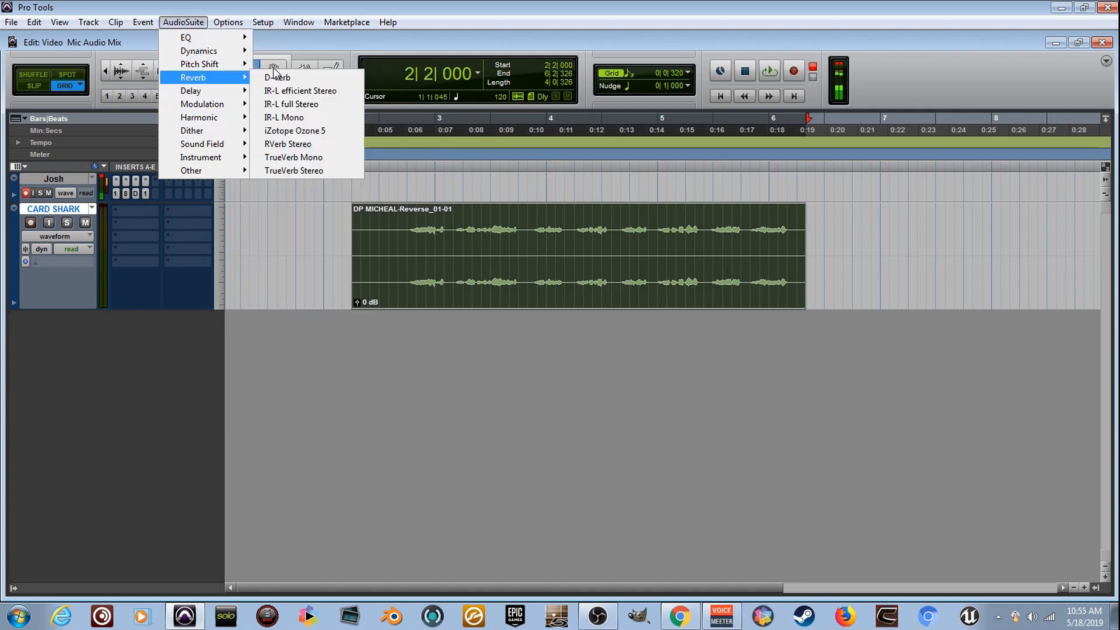
pyautogui.click(280, 77)
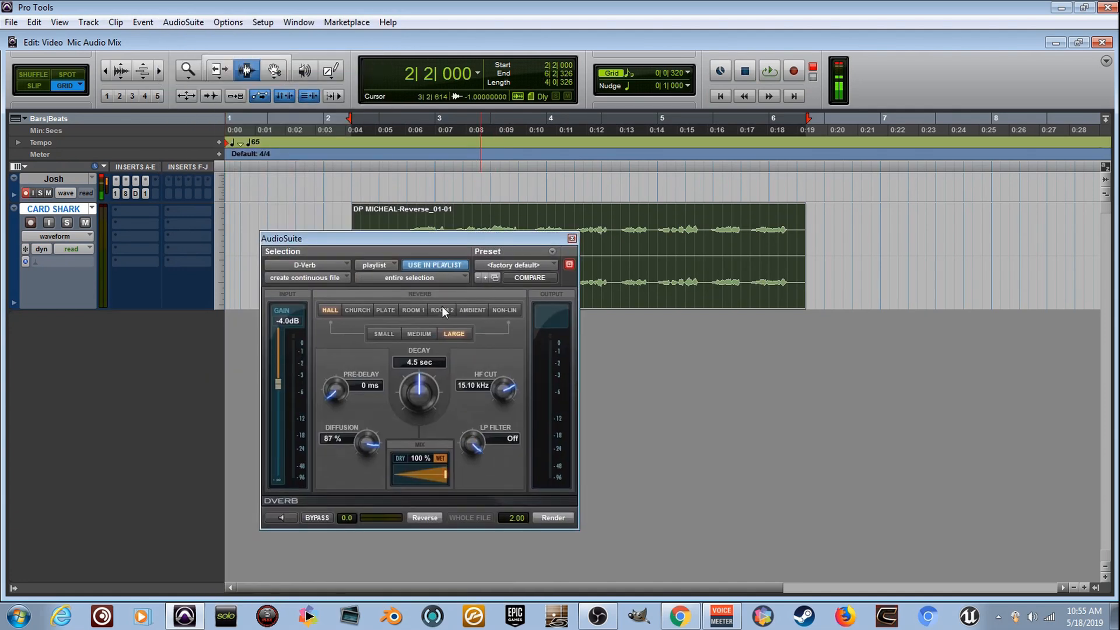
pyautogui.click(414, 311)
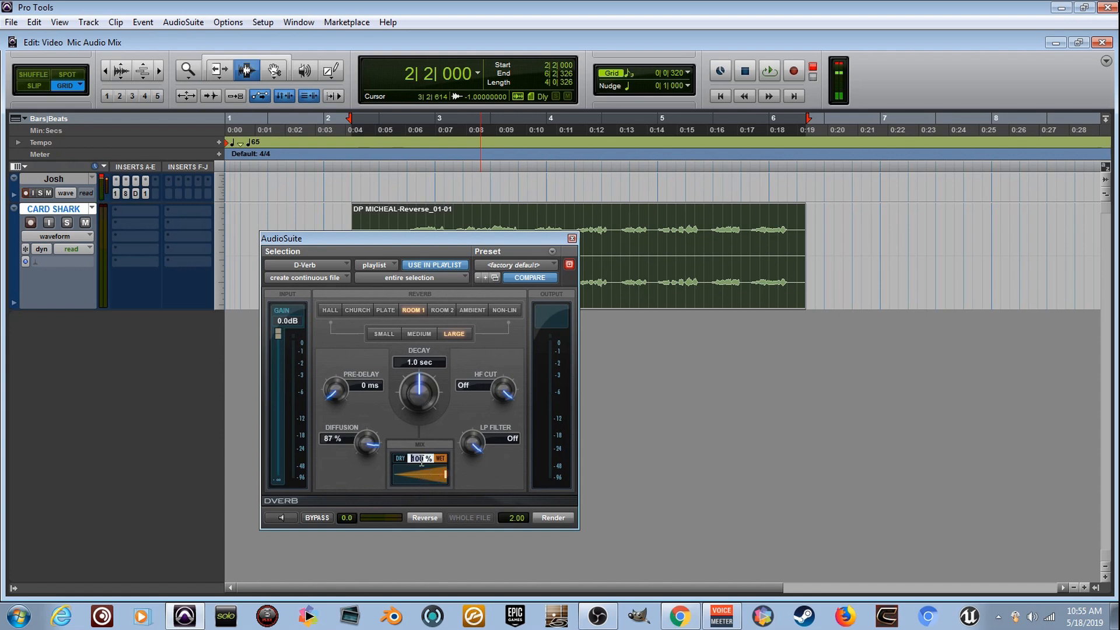
pyautogui.click(543, 520)
pyautogui.moveTo(536, 242); pyautogui.dragTo(601, 362)
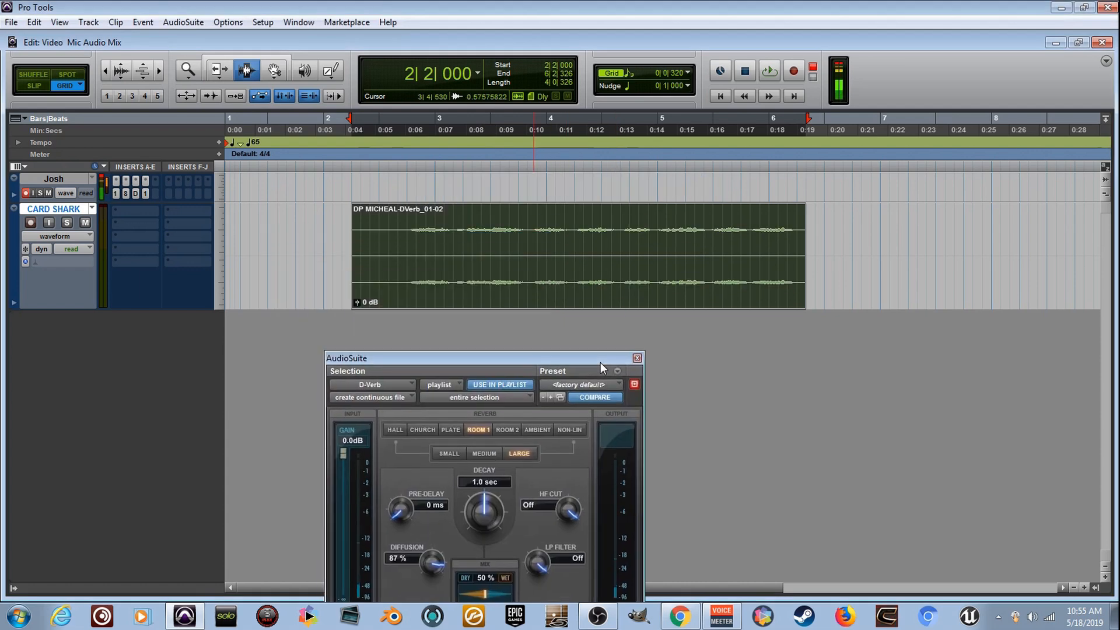
# Play the reversed clip with reverb from 2|4|000, stop playback and close the D-Verb effect
pyautogui.click(404, 262)
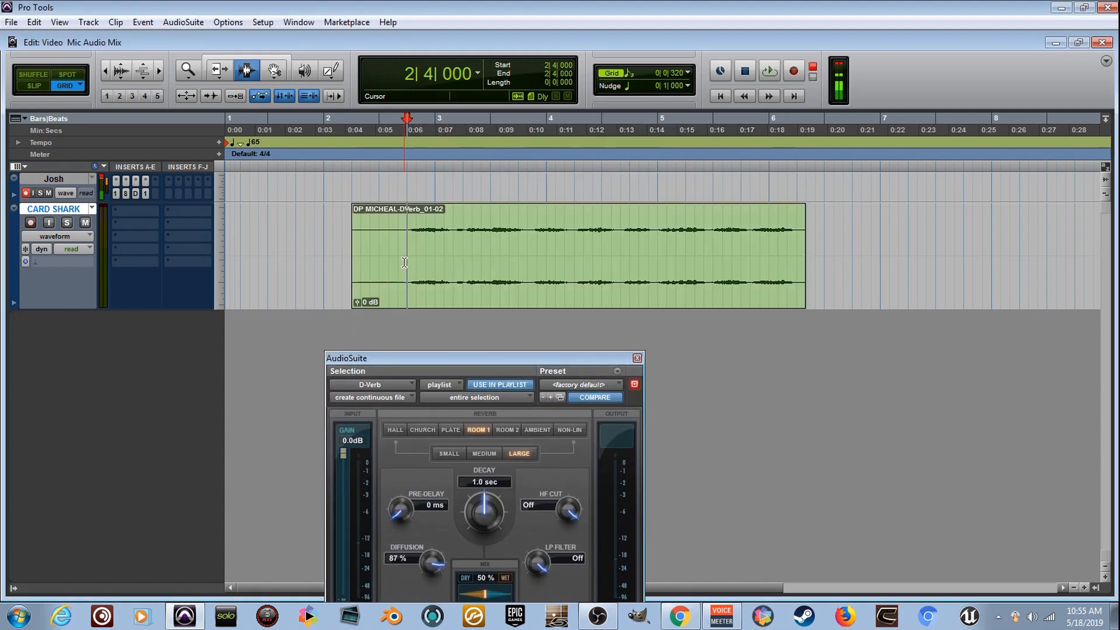
pyautogui.press('space')
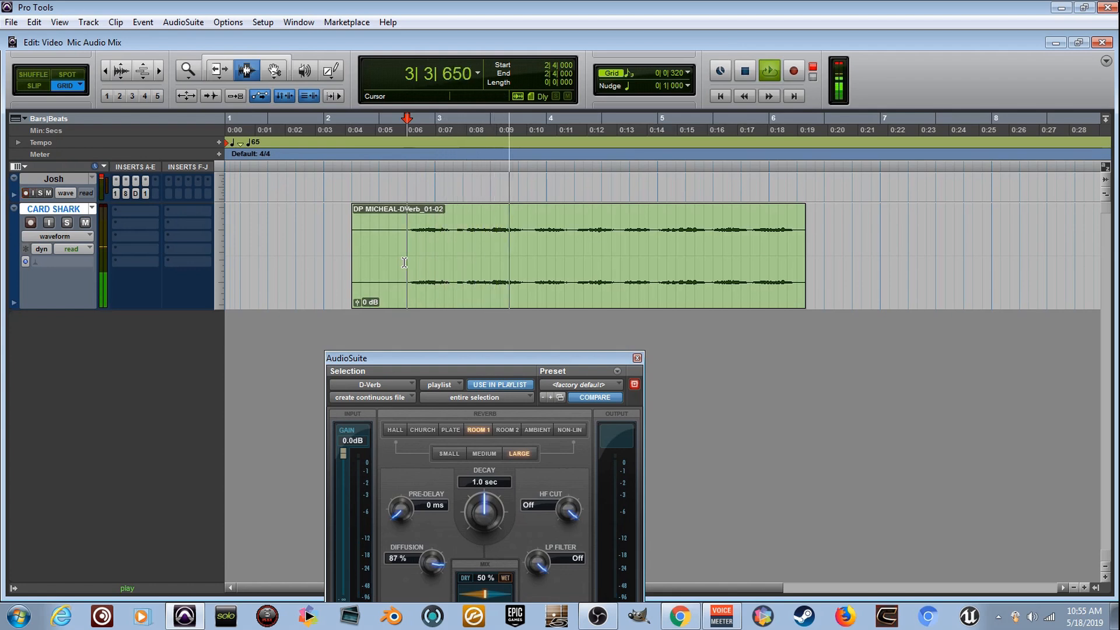
pyautogui.press('space')
pyautogui.click(638, 358)
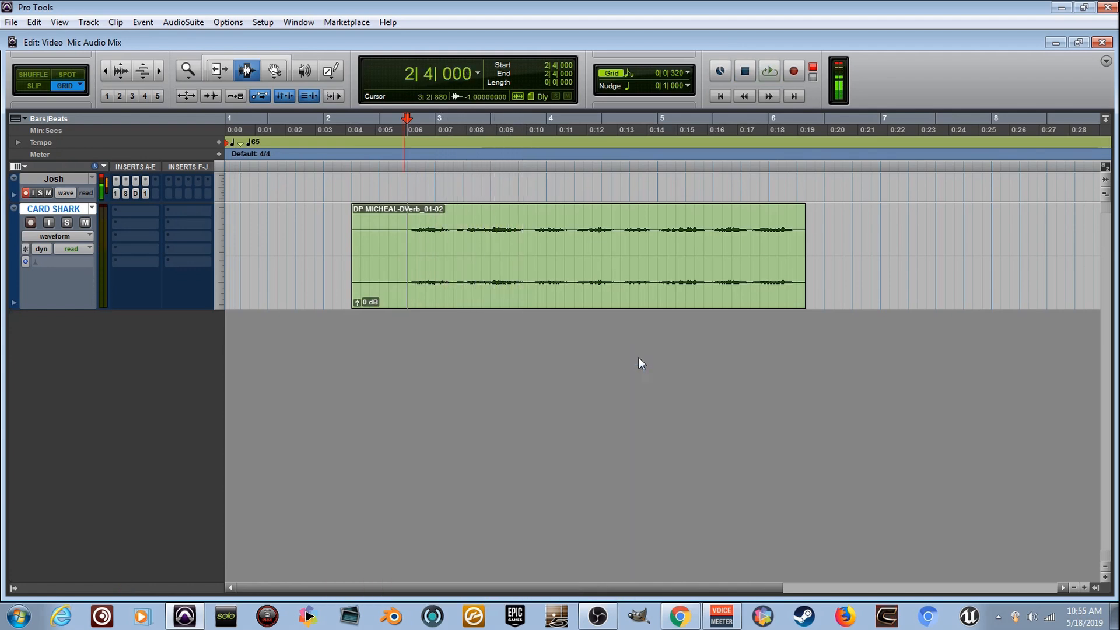
# Select the whole D-Verb-processed clip and render it with AudioSuite Reverse to turn the voice forwards again
pyautogui.doubleClick(453, 252)
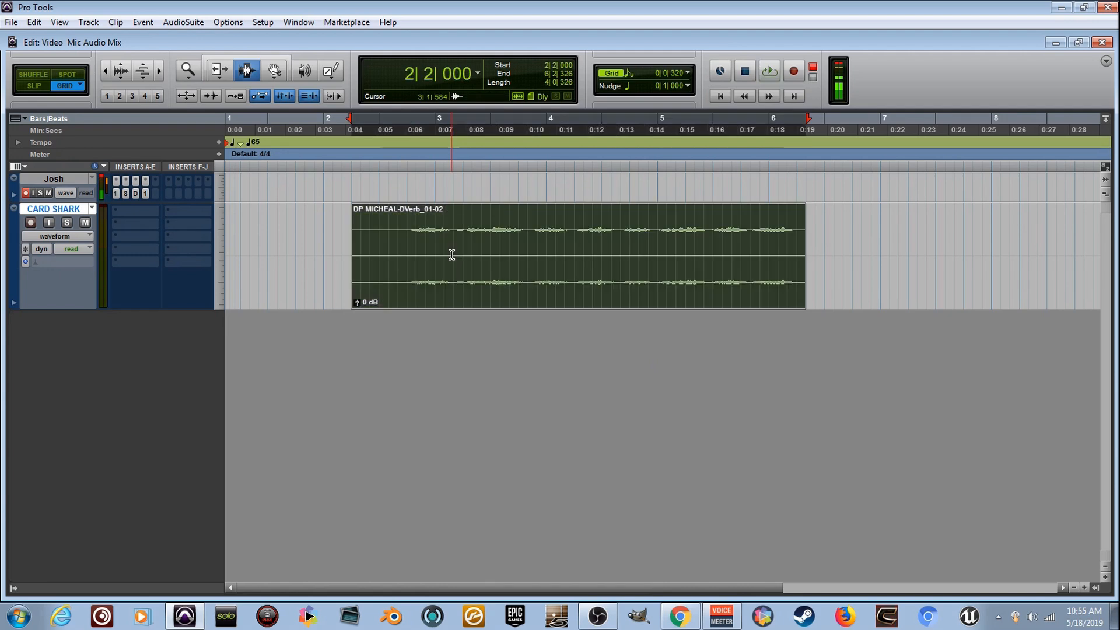
pyautogui.click(183, 22)
pyautogui.moveTo(234, 174)
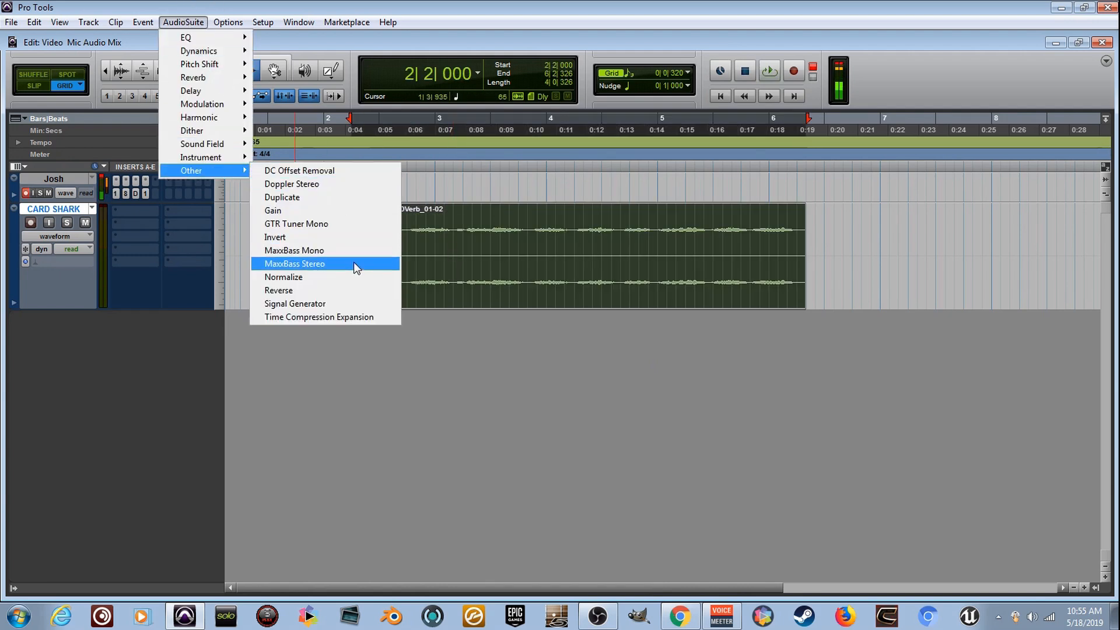
pyautogui.click(363, 291)
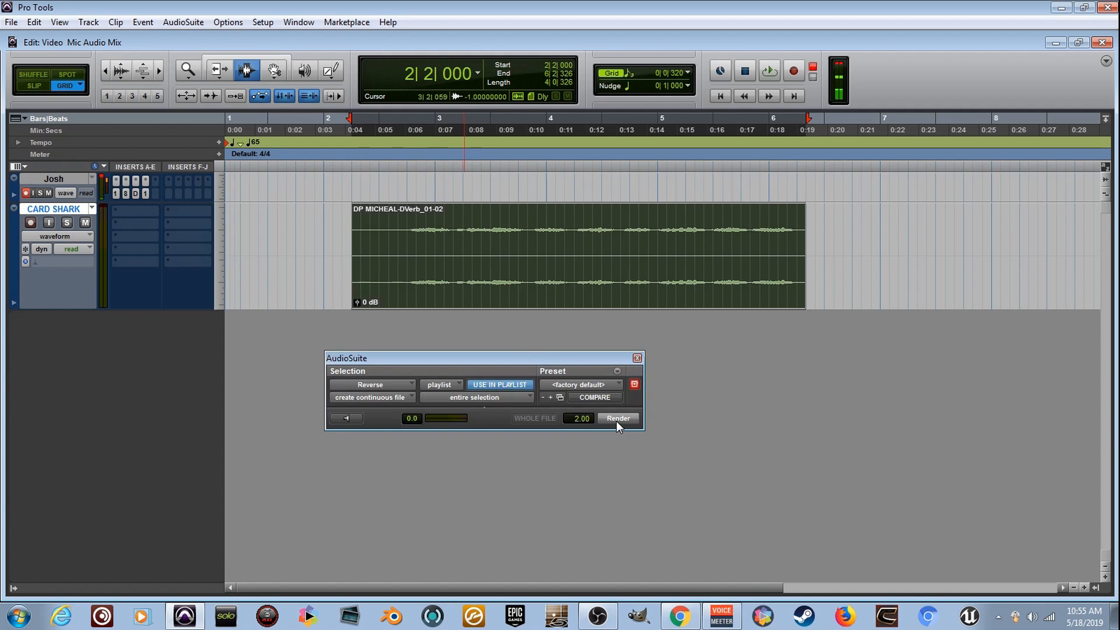
pyautogui.click(628, 420)
pyautogui.moveTo(621, 360); pyautogui.dragTo(631, 418)
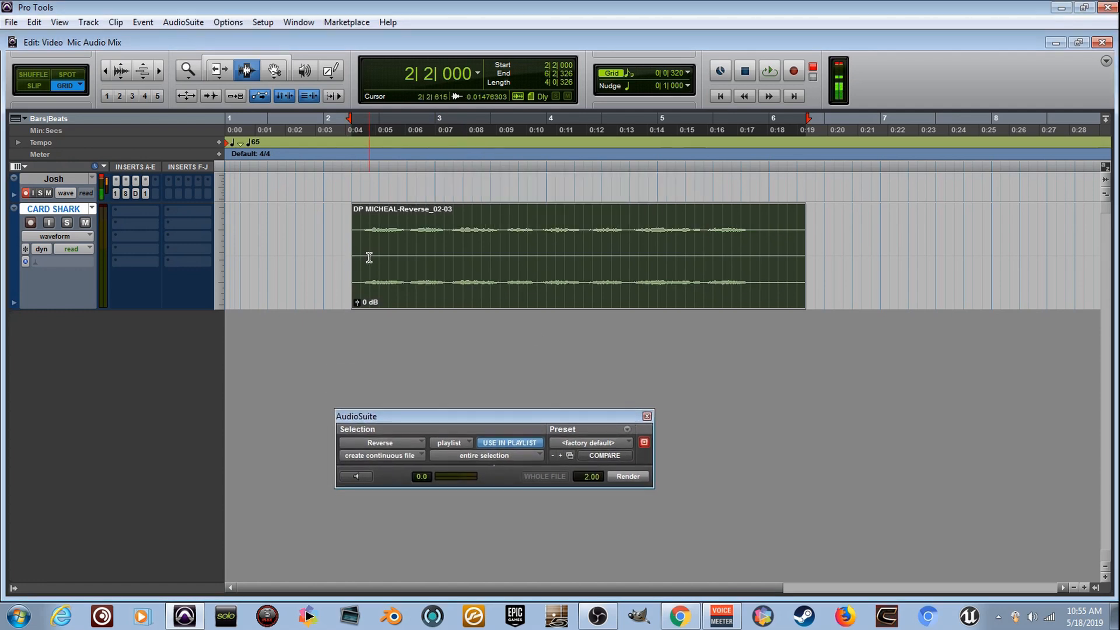
# Play the re-reversed clip from its start at 2|2|000, stop playback and close the Reverse effect
pyautogui.hotkey('ctrl', ']')
pyautogui.hotkey('ctrl', ']')
pyautogui.hotkey('ctrl', '[')
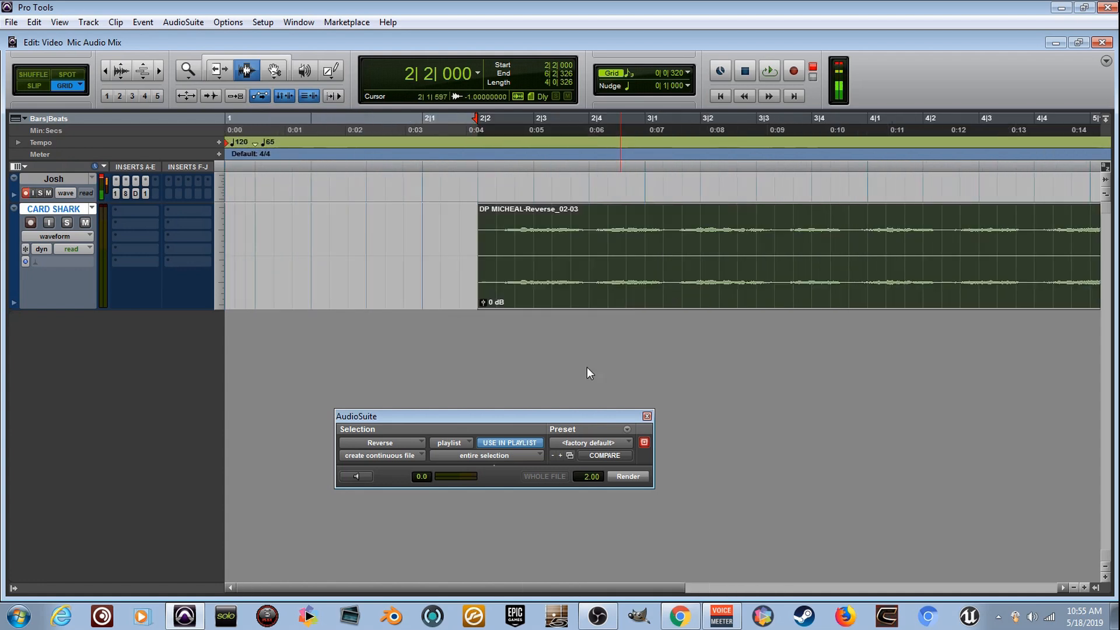
pyautogui.click(489, 264)
pyautogui.press('space')
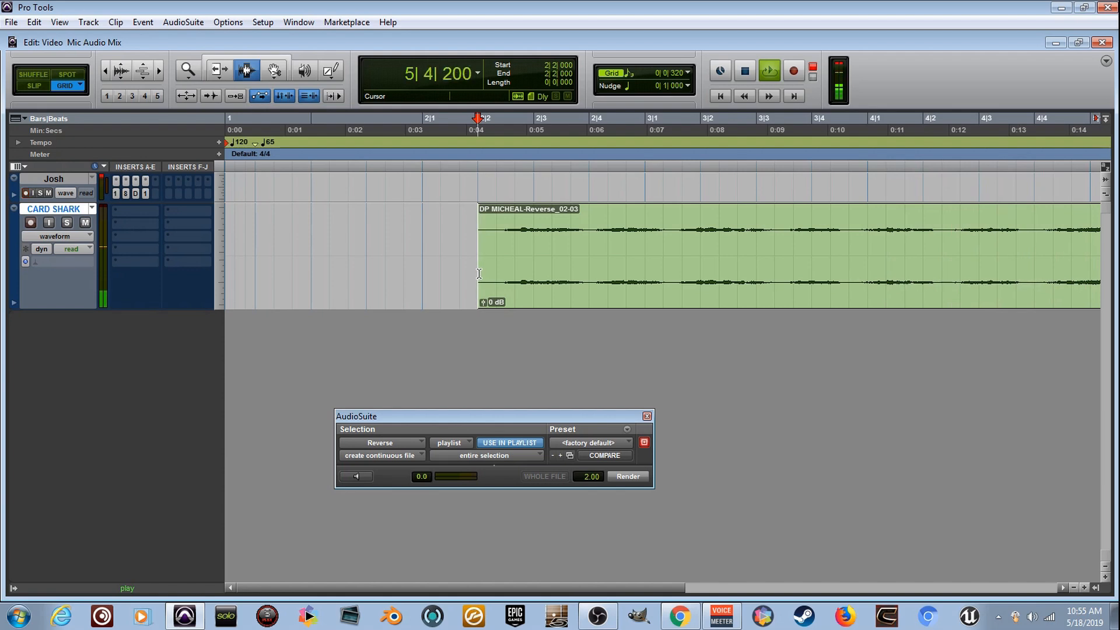
pyautogui.press('space')
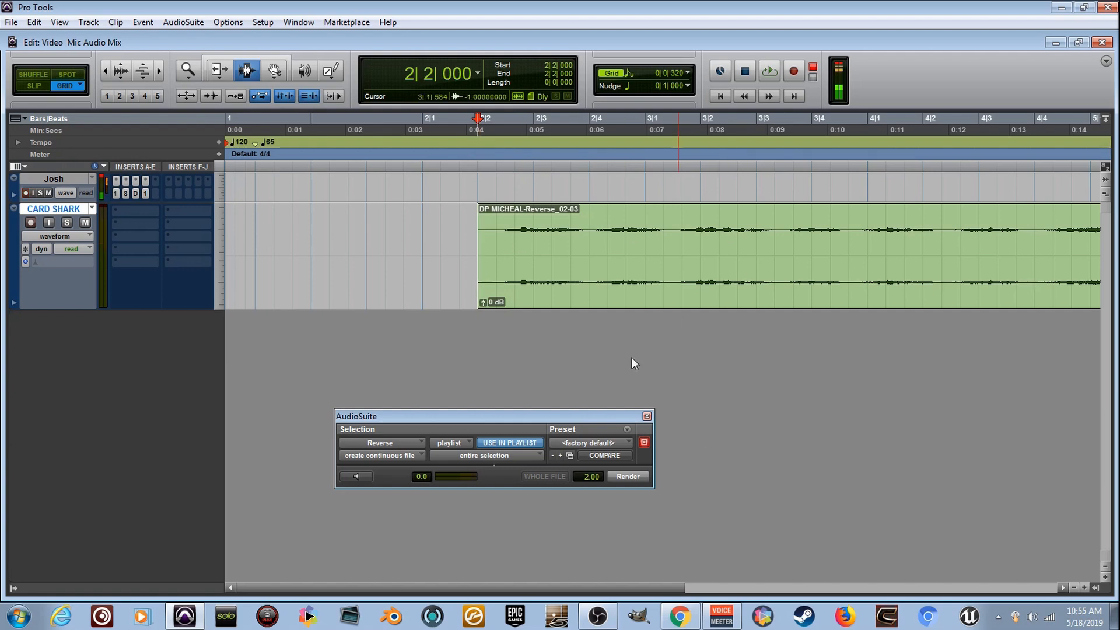
pyautogui.click(648, 418)
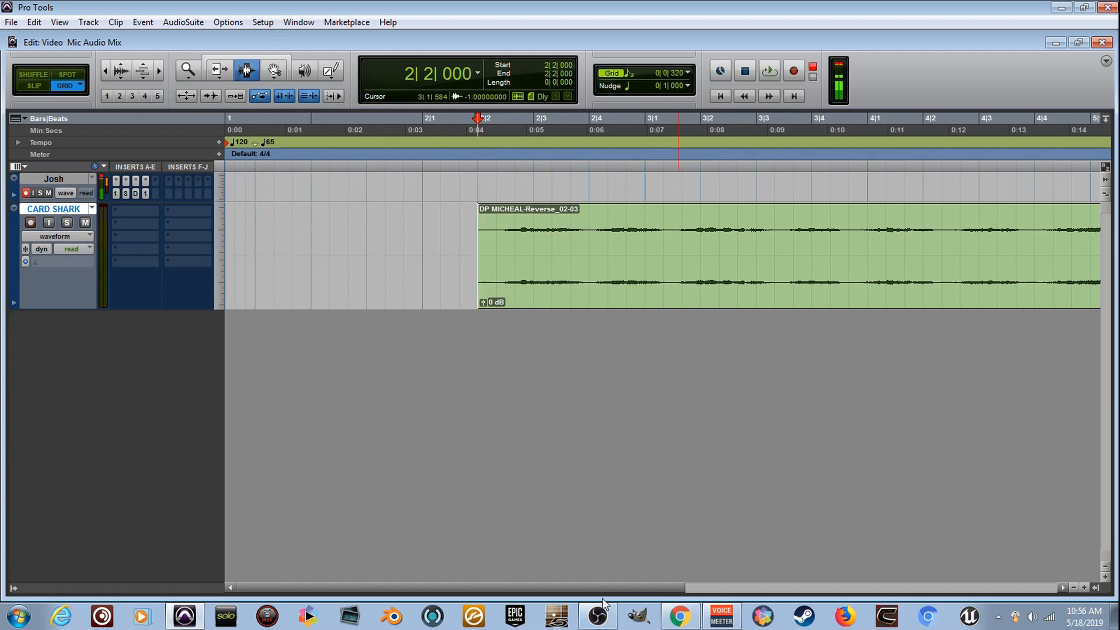
# Dismiss the desktop notification and play the reverse-reverb clip again from 2|2|320
pyautogui.hotkey('ctrl', '[')
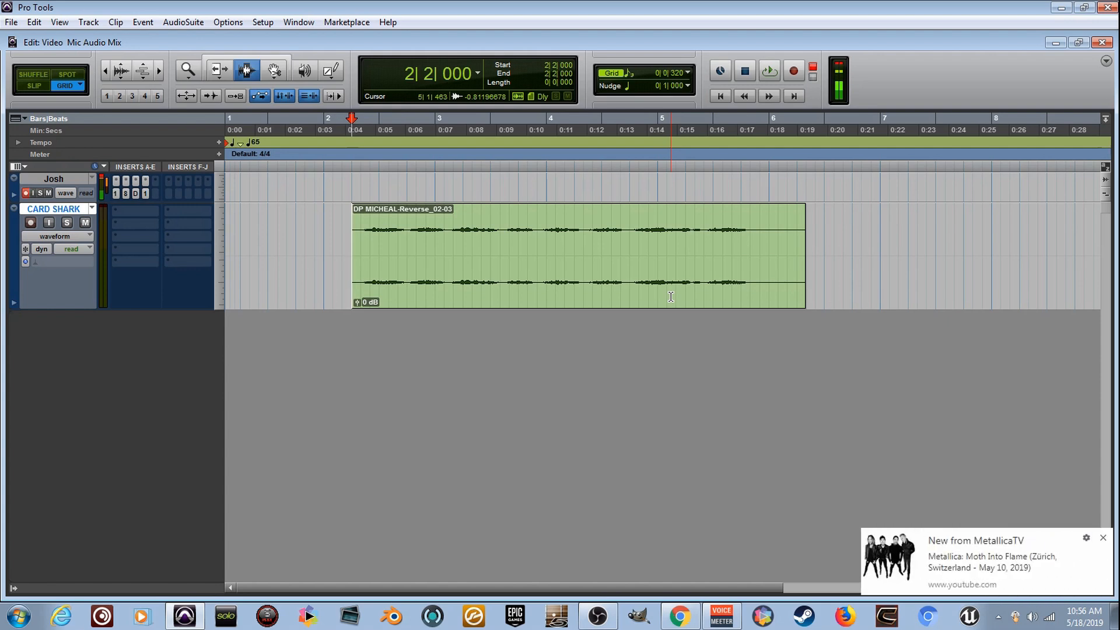
pyautogui.click(1103, 537)
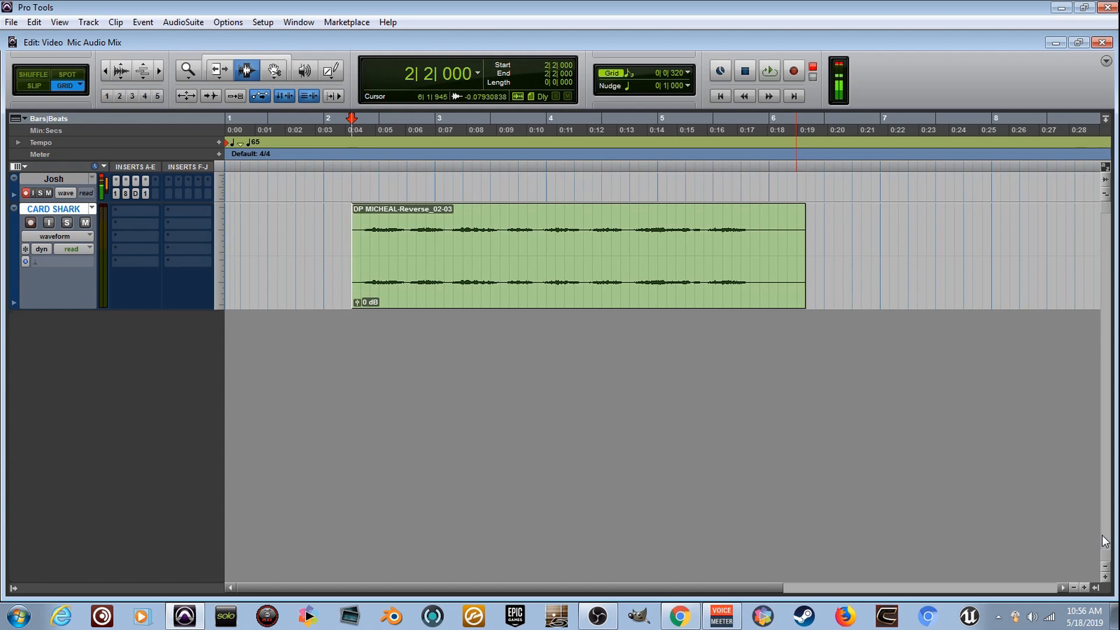
pyautogui.click(361, 175)
pyautogui.press('space')
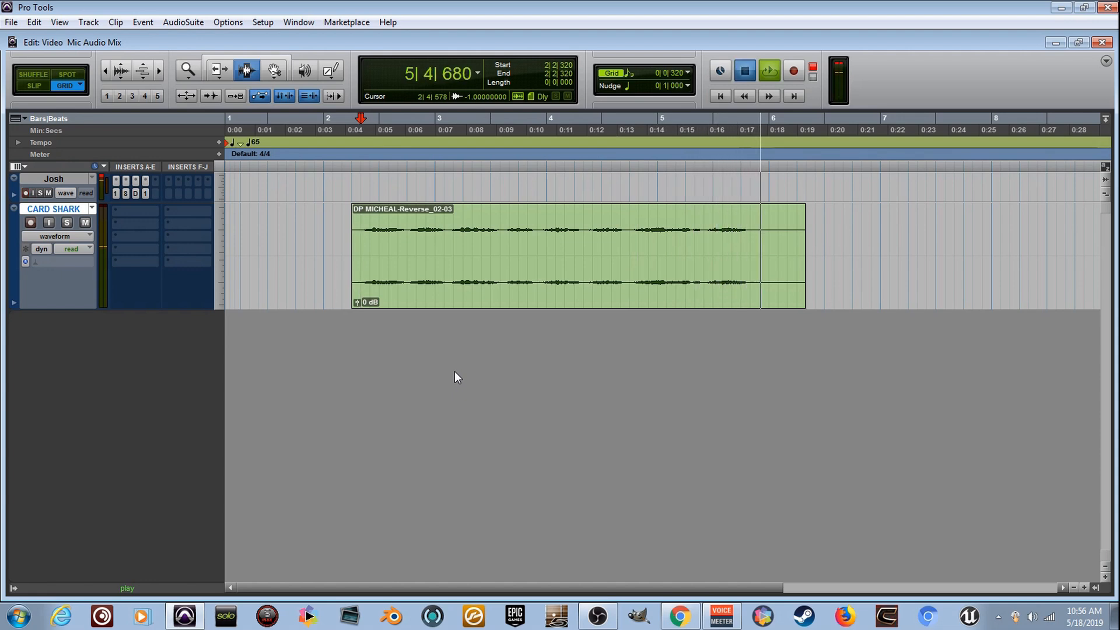
pyautogui.press('space')
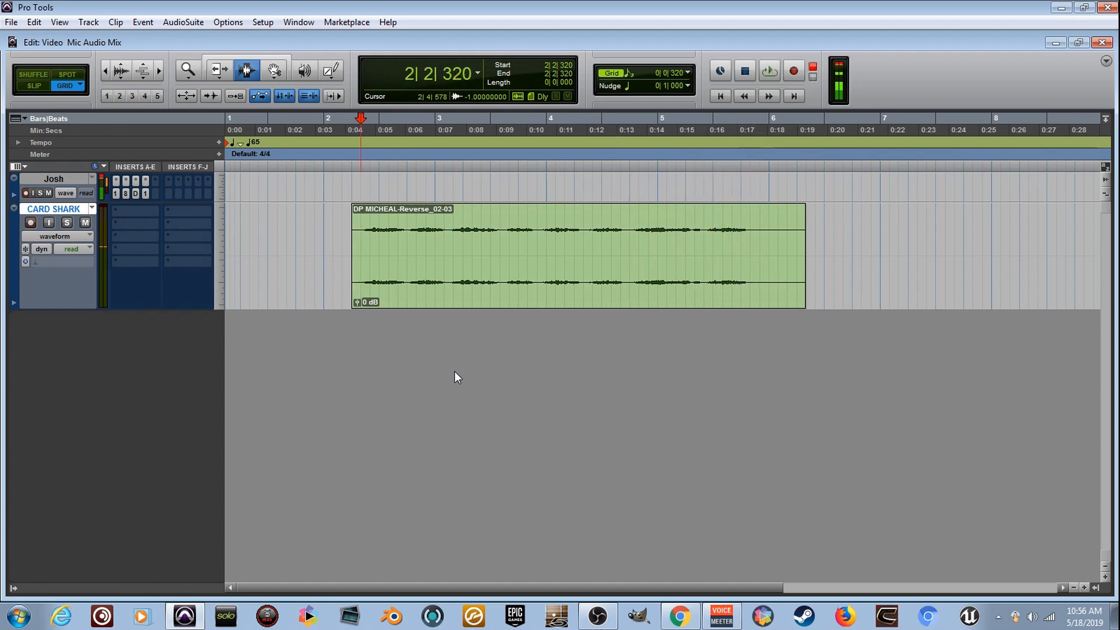